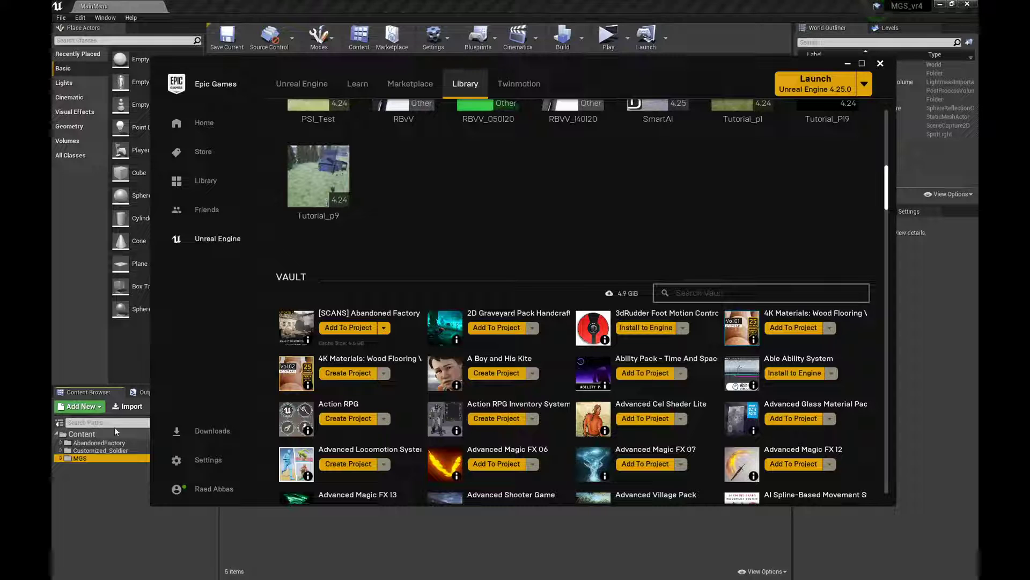
- Open Main_Warehouse_01 from AbandonedFactory > Maps > Warehouse_01_day and fly through the loaded warehouse
left_click(846, 65)
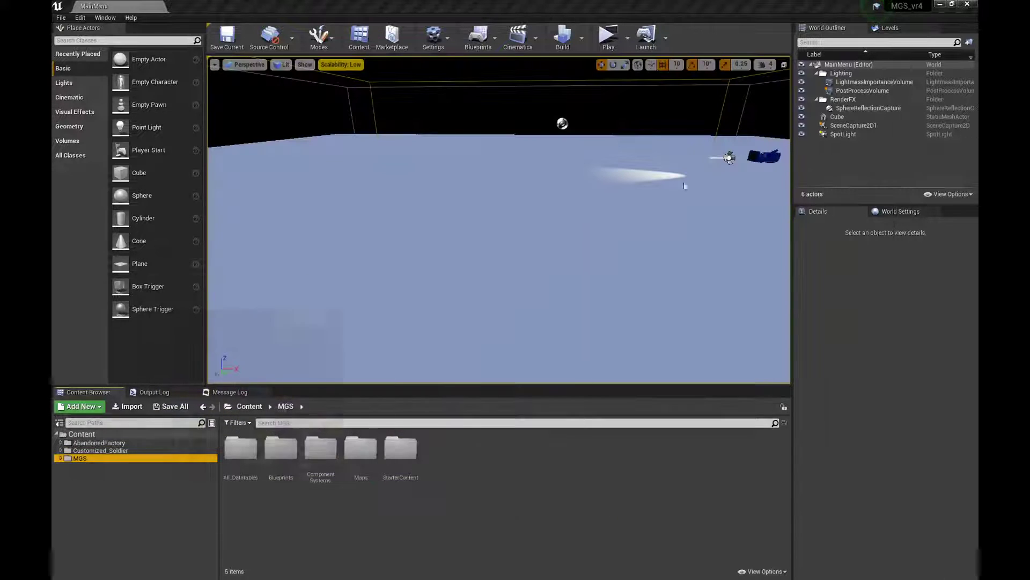
left_click(118, 443)
double_click(440, 450)
double_click(240, 451)
double_click(281, 454)
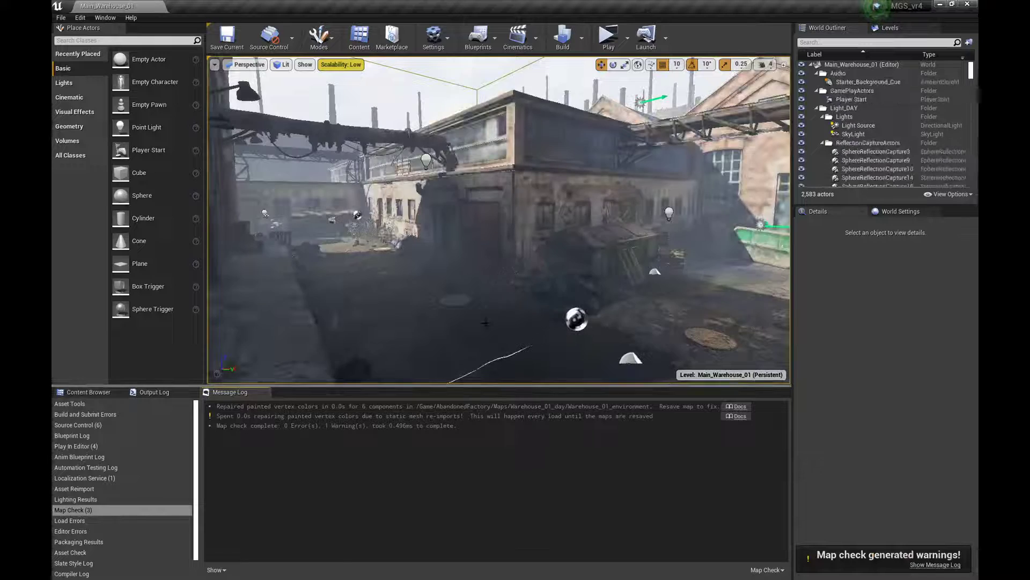
right_click_drag(548, 322, 499, 292)
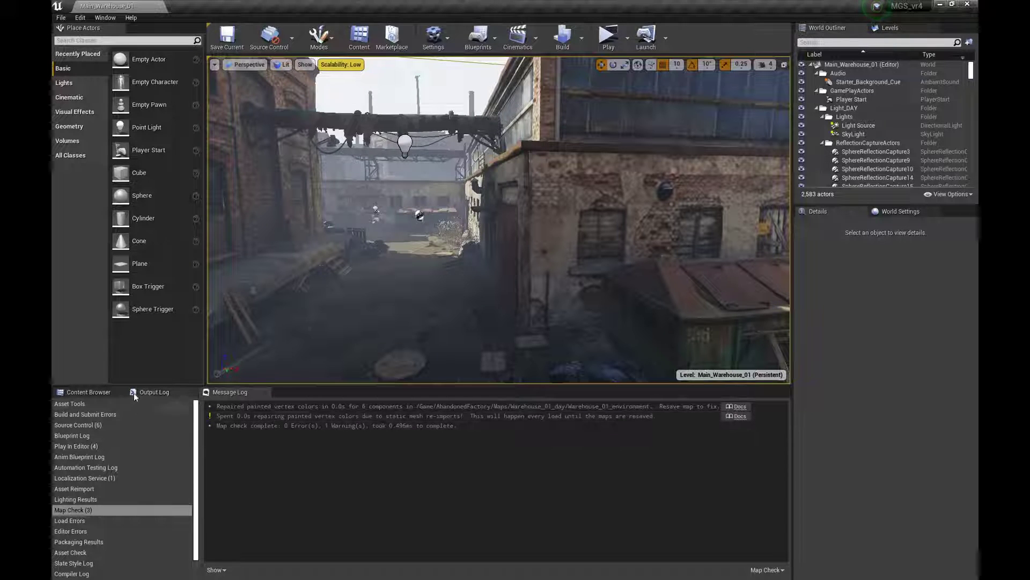
- Return to the Warehouse_01_day assets and inspect the map's Asset Actions and the folder's Resave All options
left_click(83, 391)
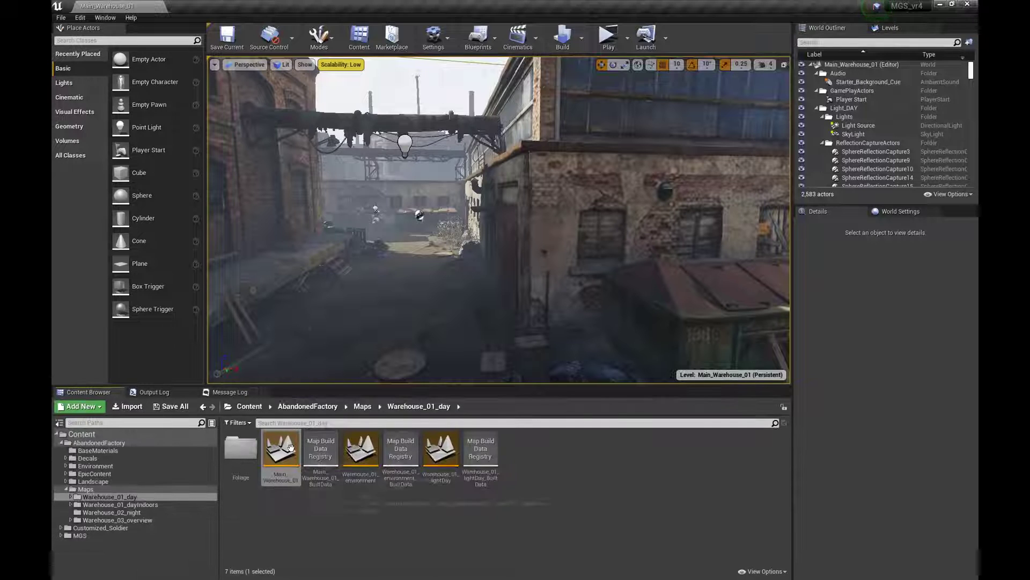
right_click(290, 448)
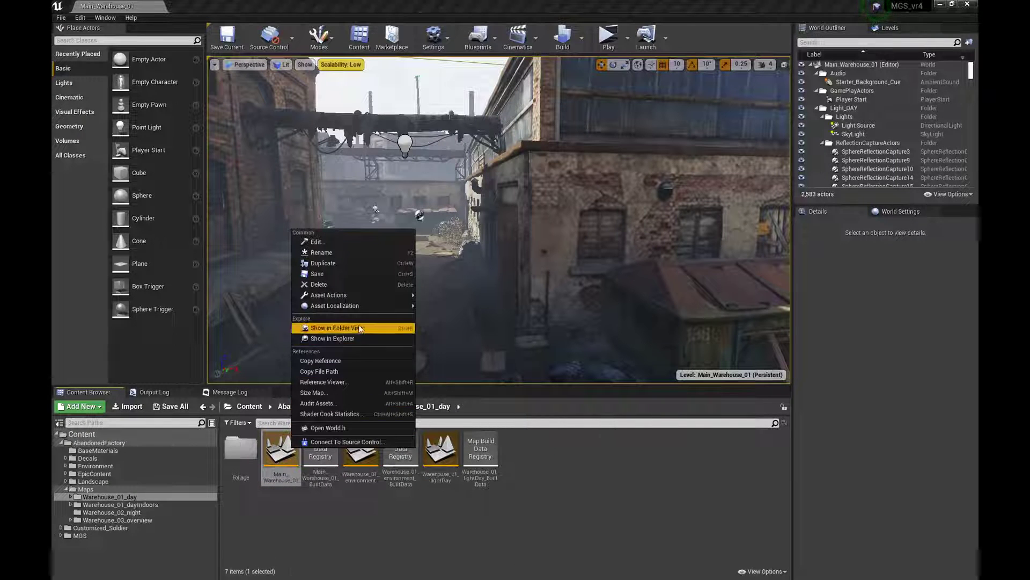
mouse_move(371, 298)
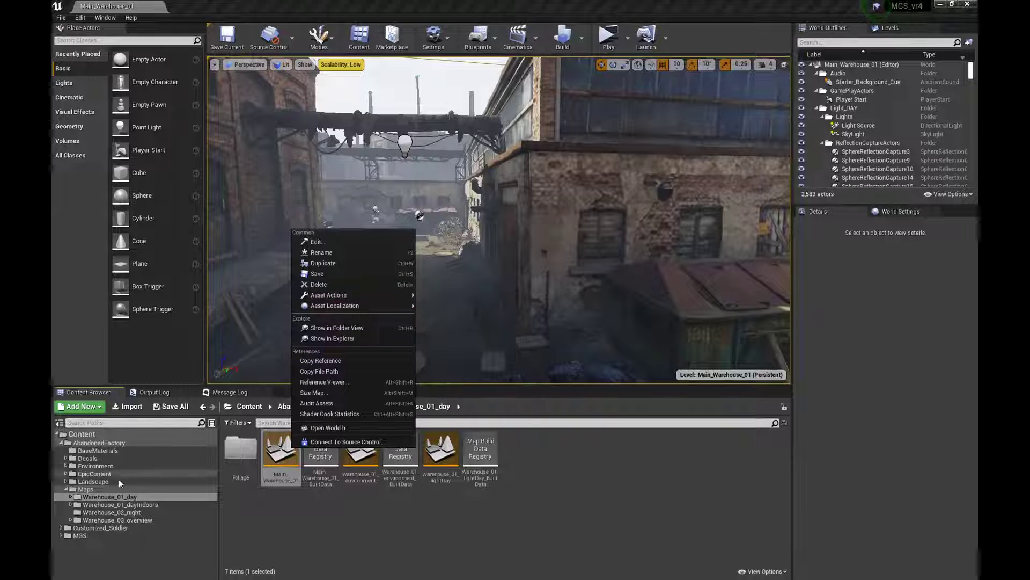
left_click(109, 497)
right_click(109, 497)
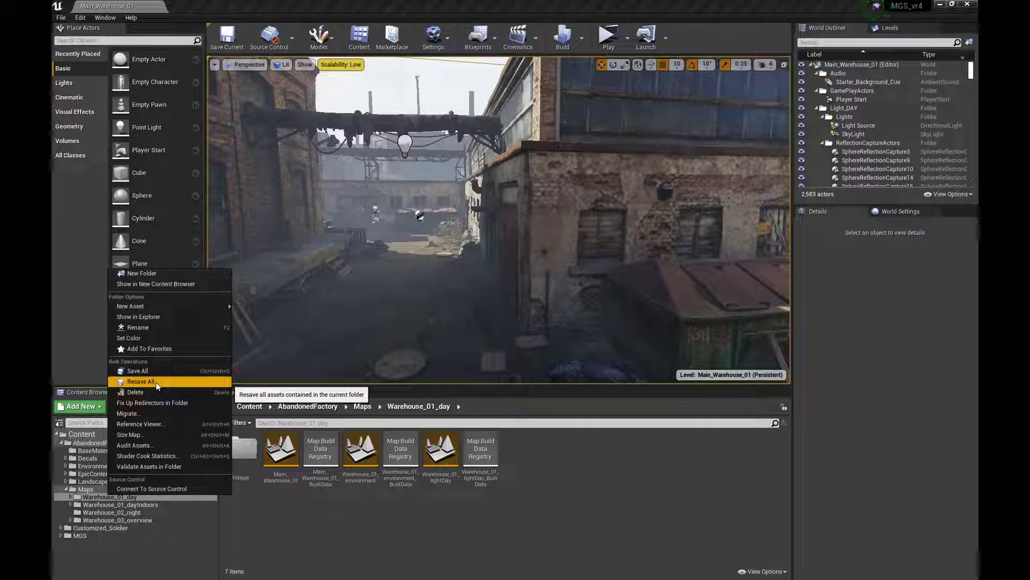
left_click(280, 453)
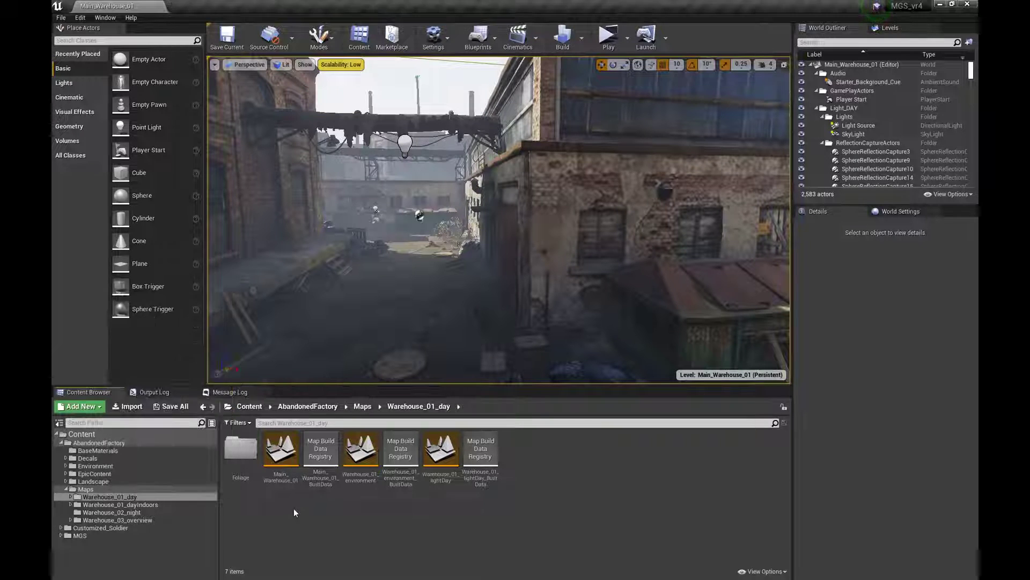
right_click(282, 454)
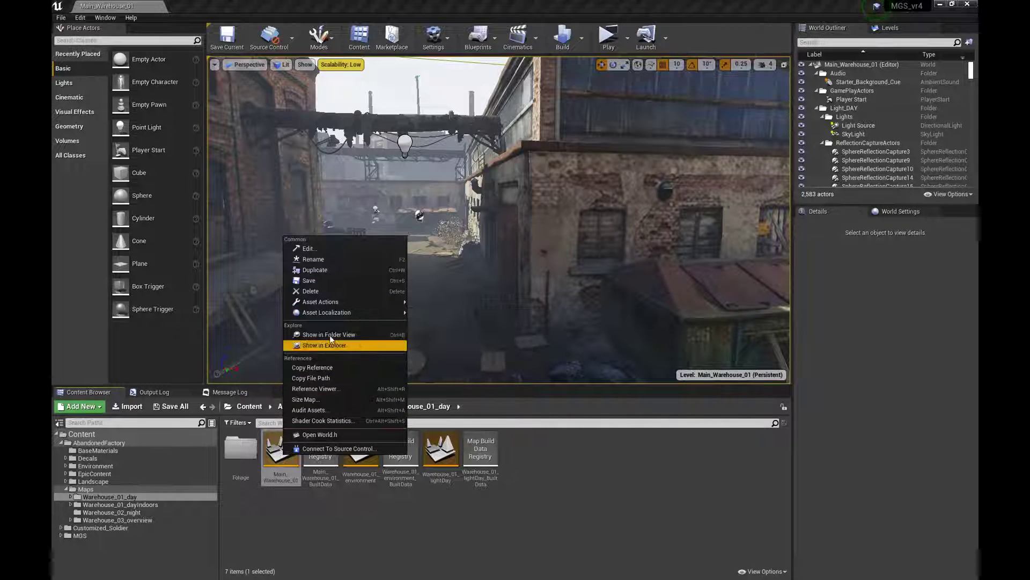
mouse_move(336, 302)
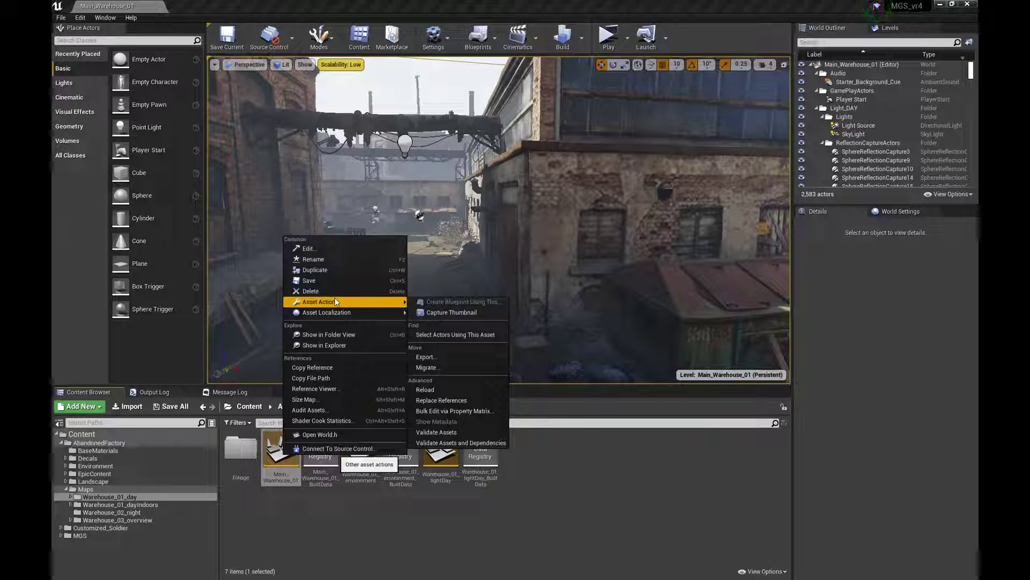
left_click(326, 554)
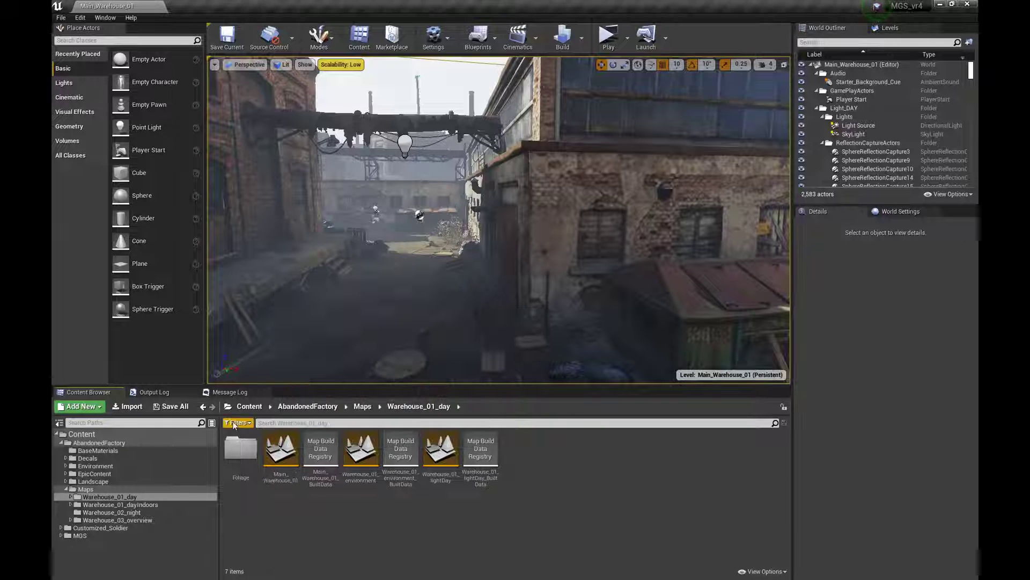
mouse_move(412, 143)
right_mouse_down()
mouse_move(348, 138)
mouse_move(412, 143)
right_mouse_up()
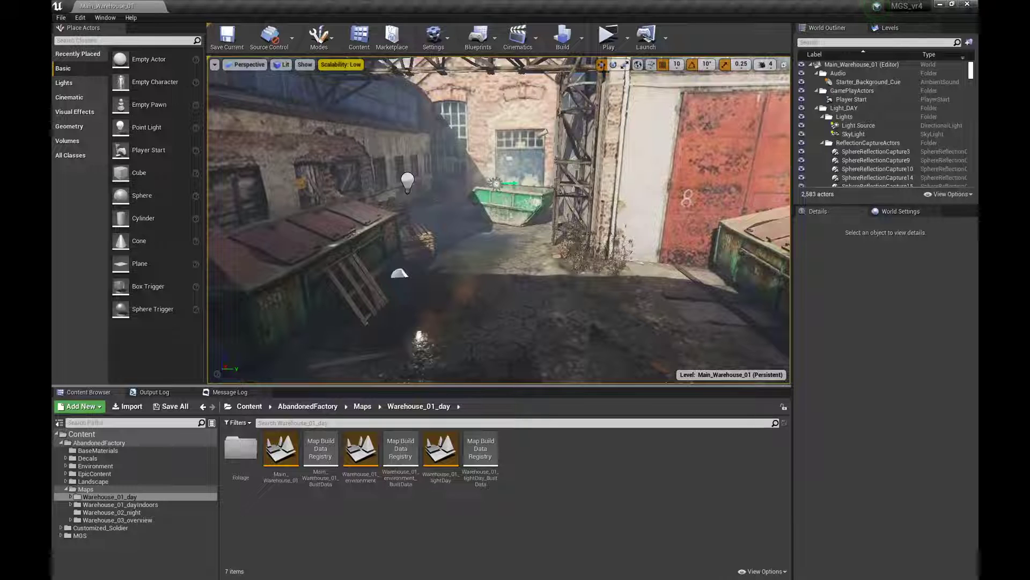
left_click(608, 35)
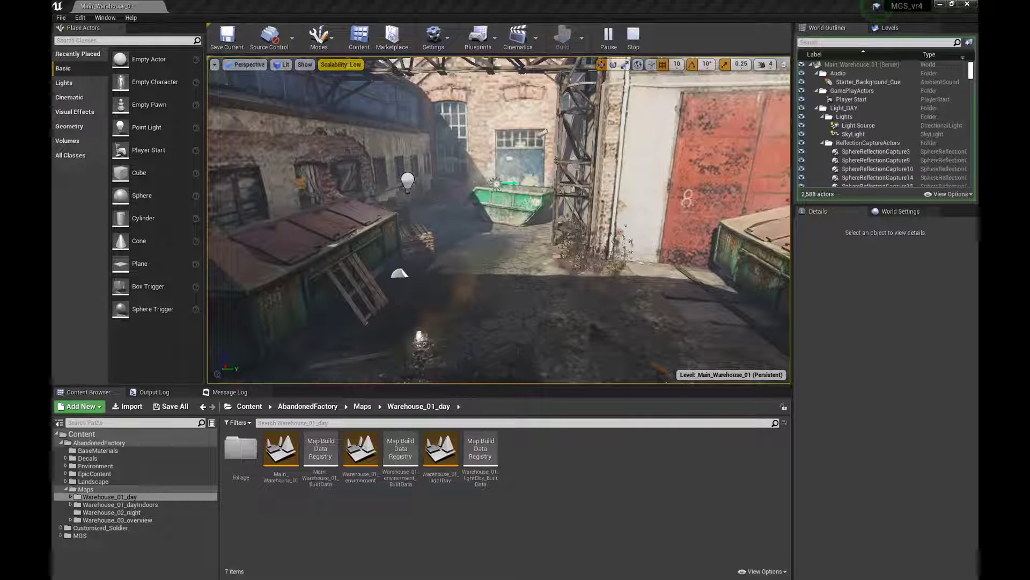
key("w")
key("w")
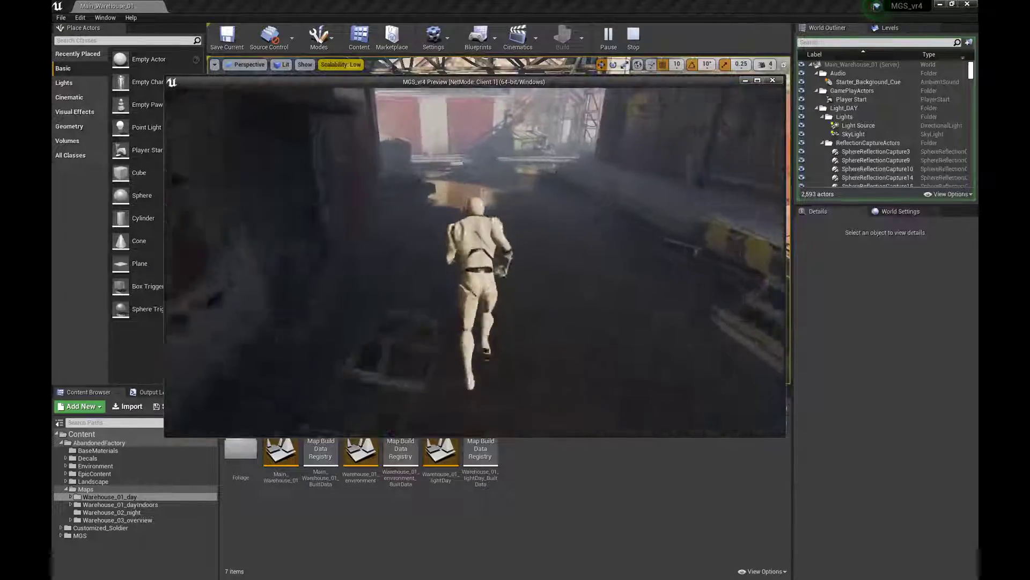
key("w")
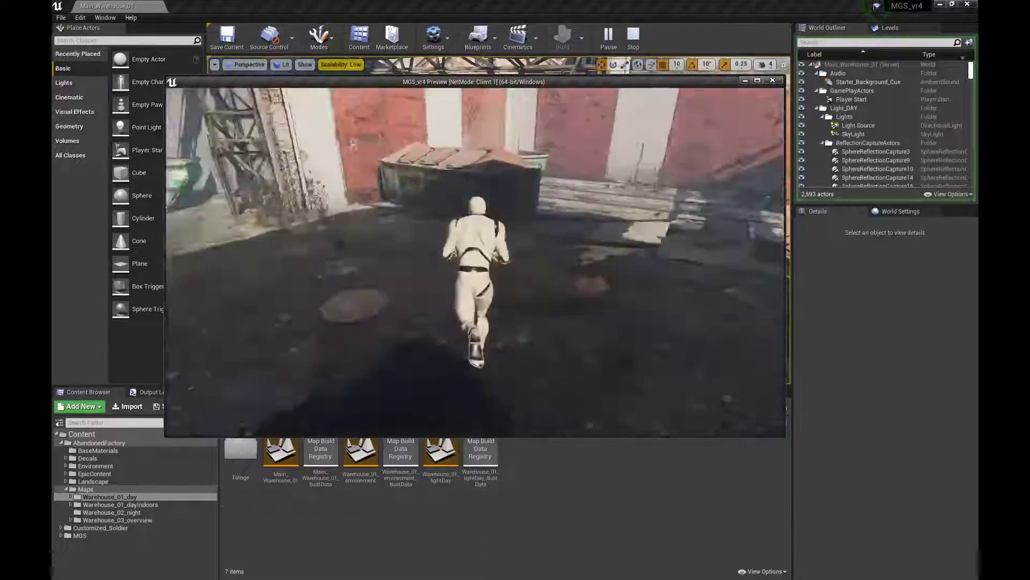
key("w")
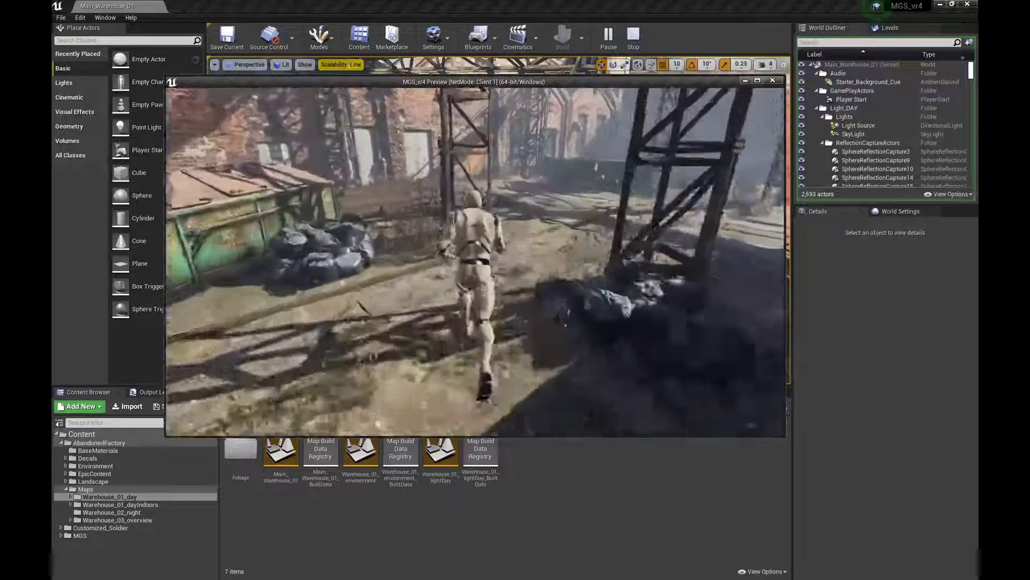
key("w")
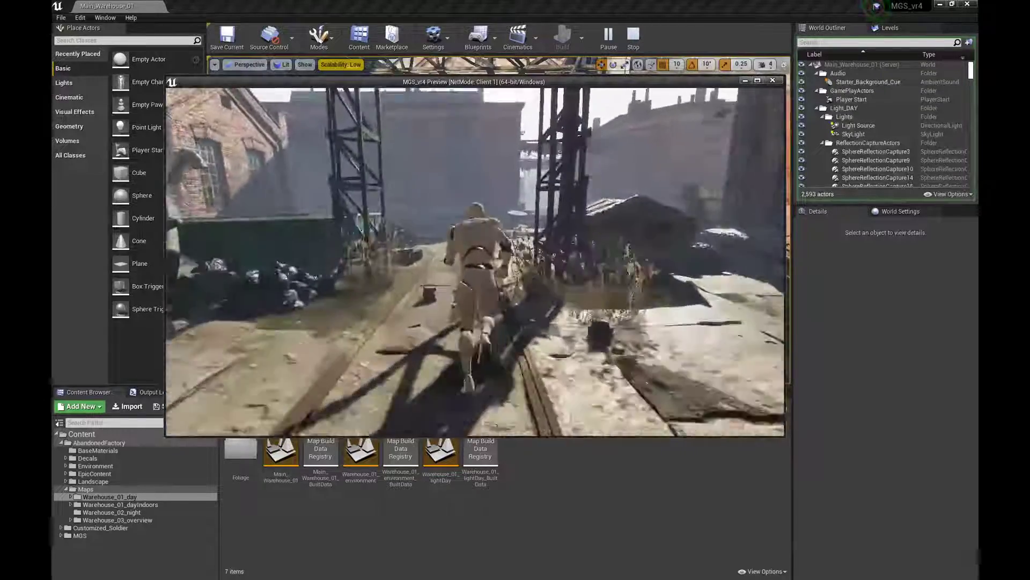
key("w")
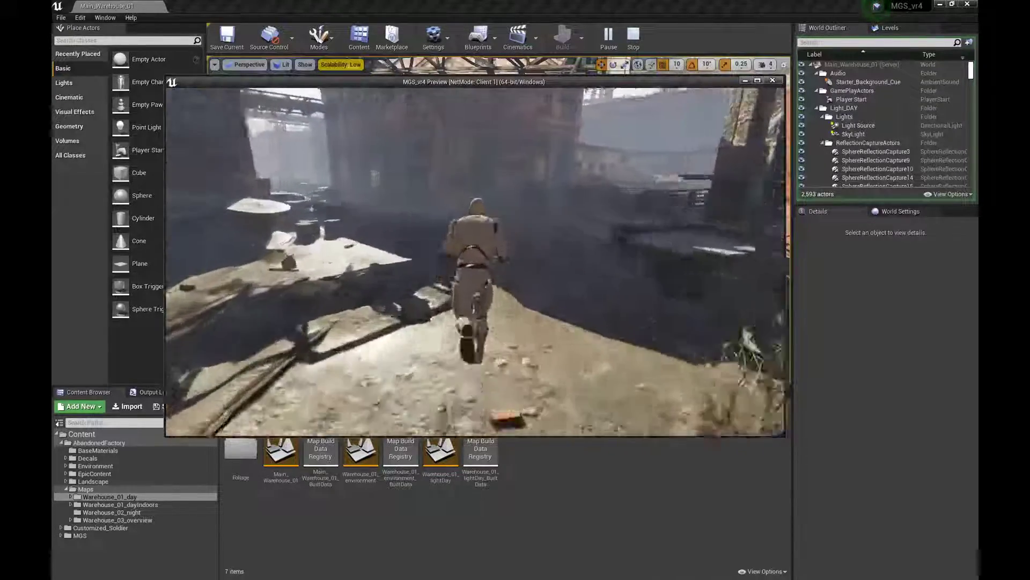
key("w")
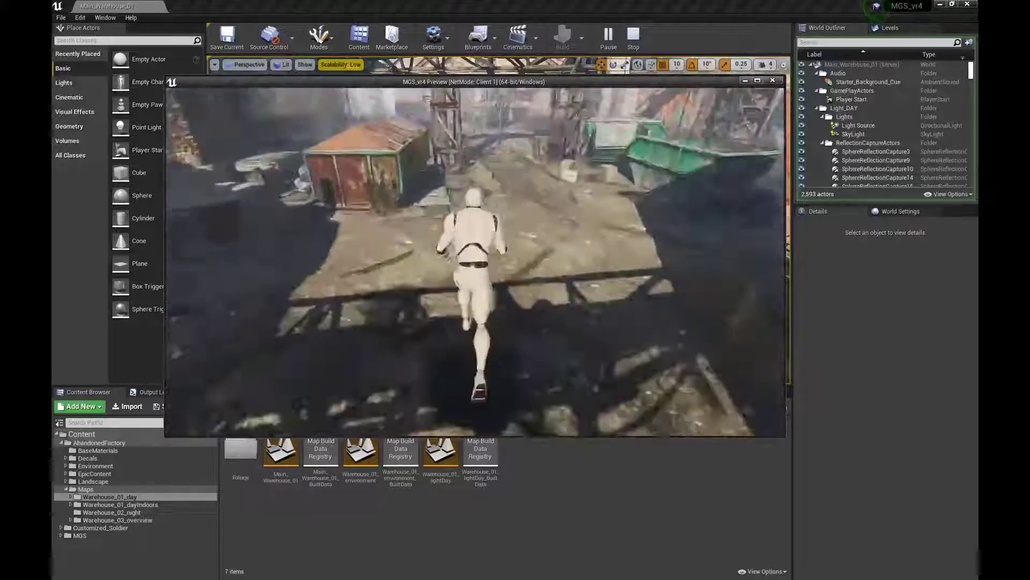
key("w")
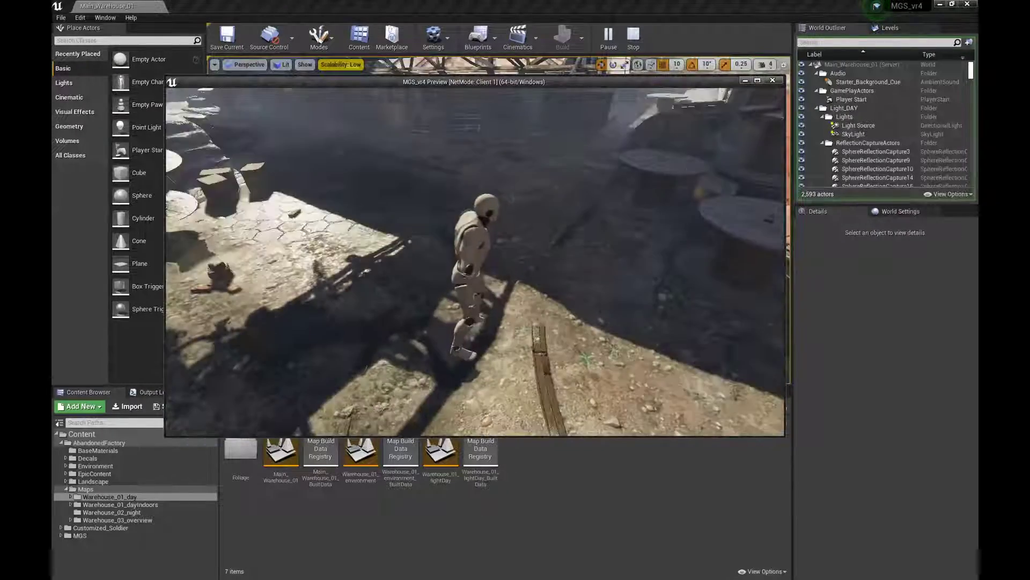
key("w")
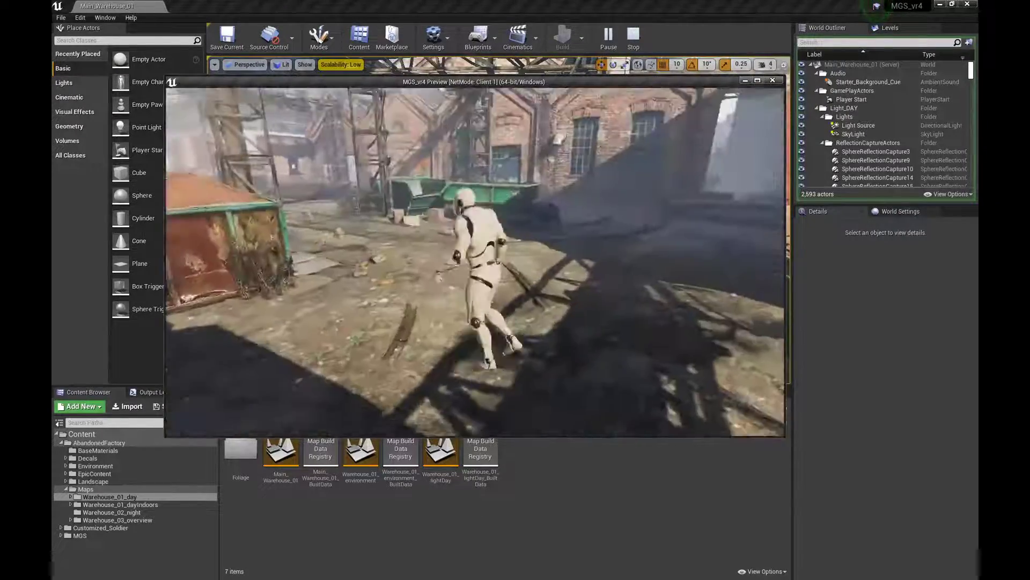
key("w")
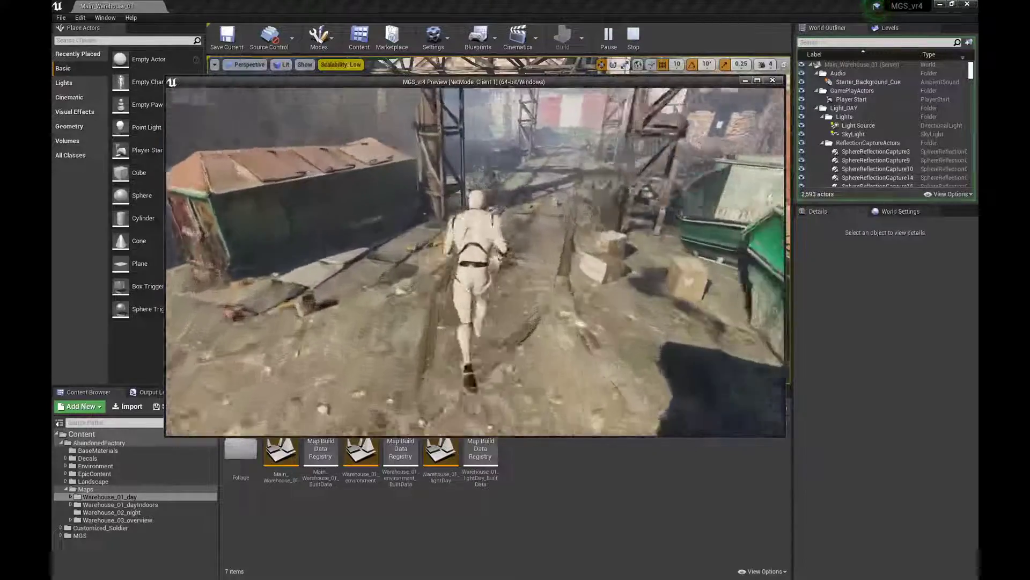
key("w")
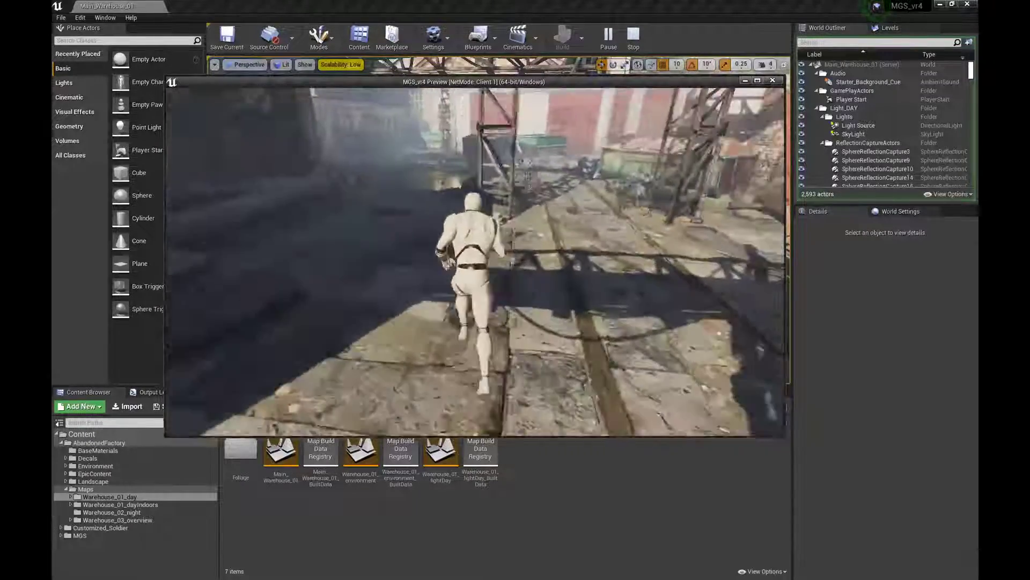
key("w")
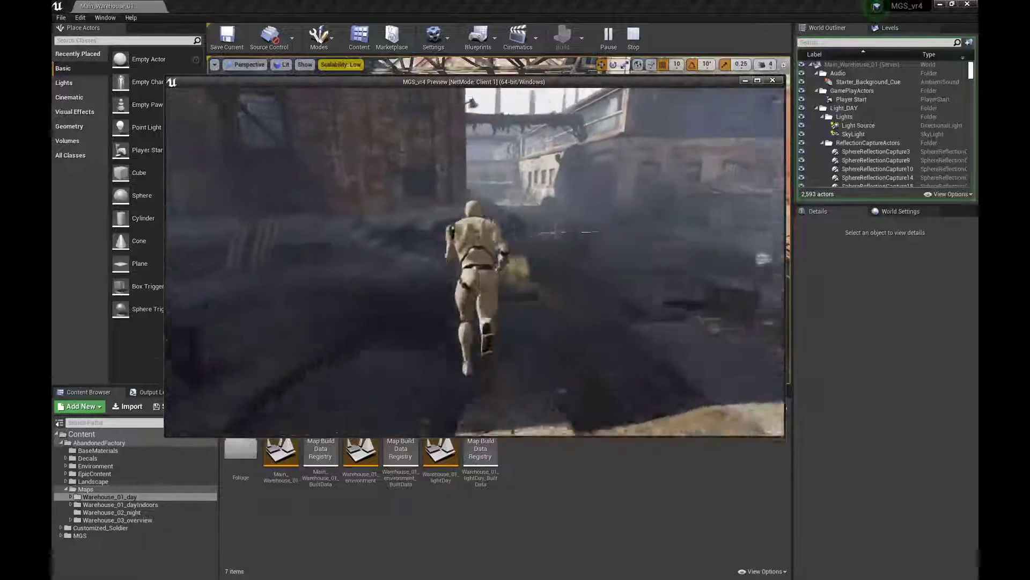
key("w")
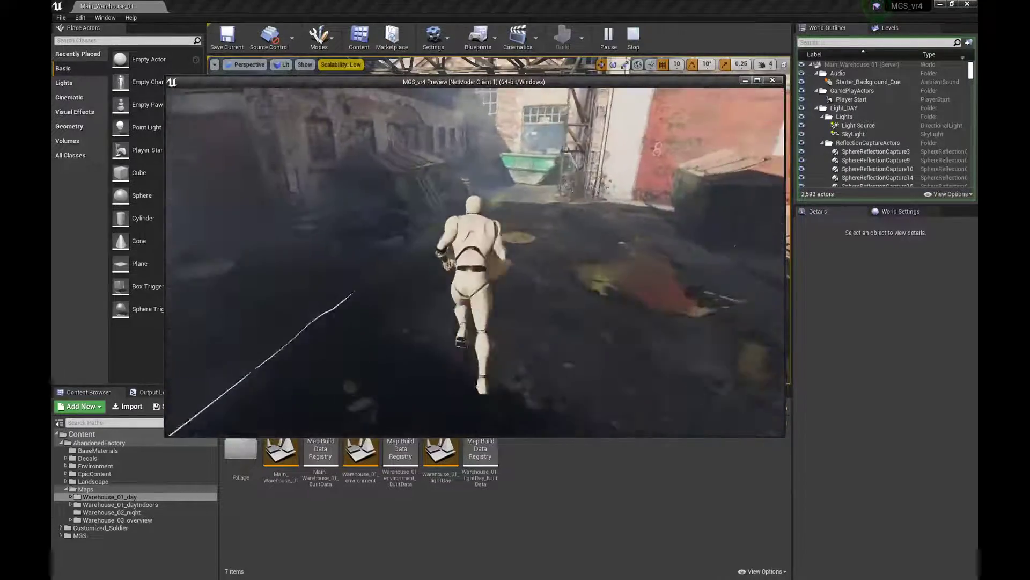
key("w")
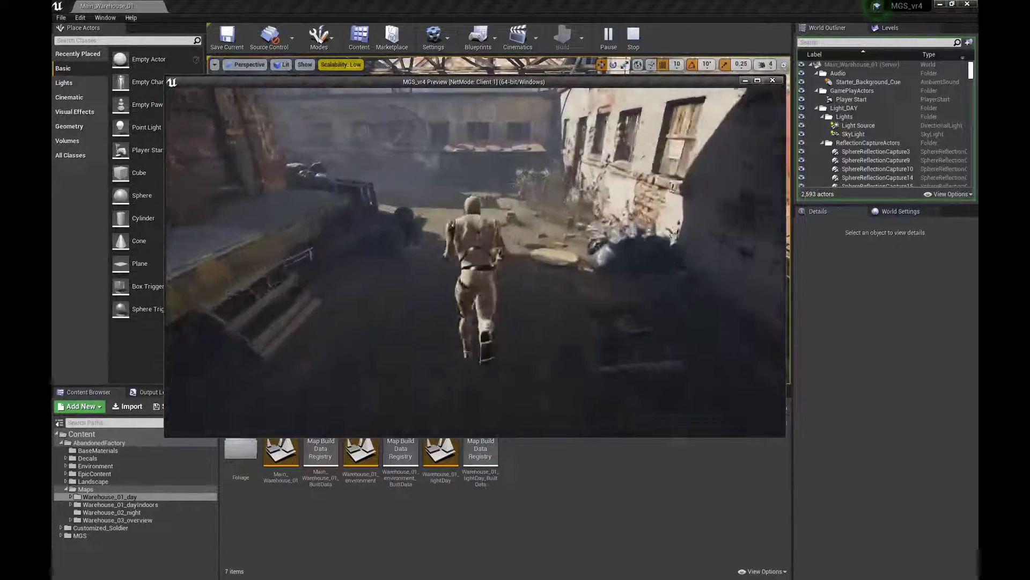
key("w")
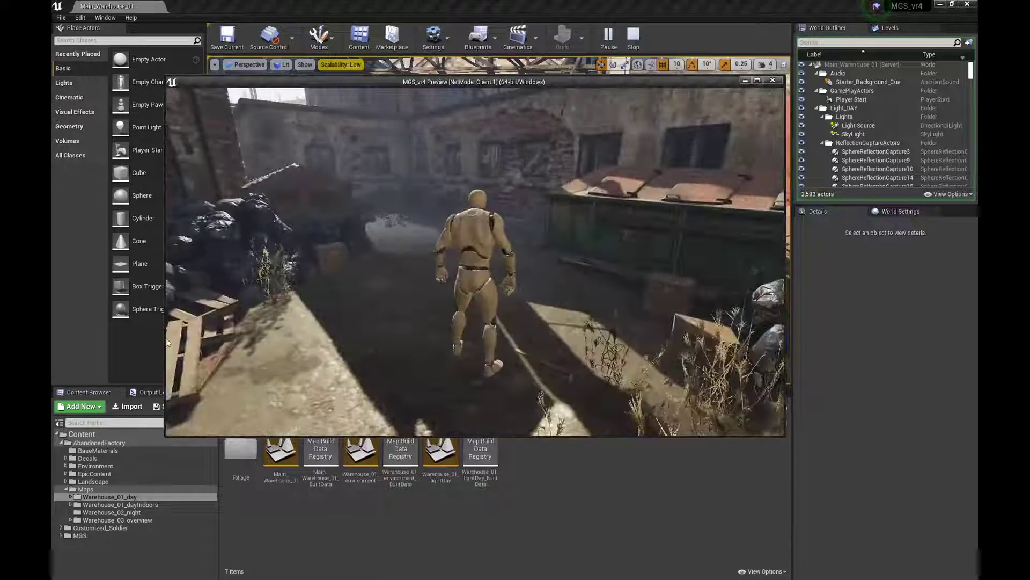
key("Escape")
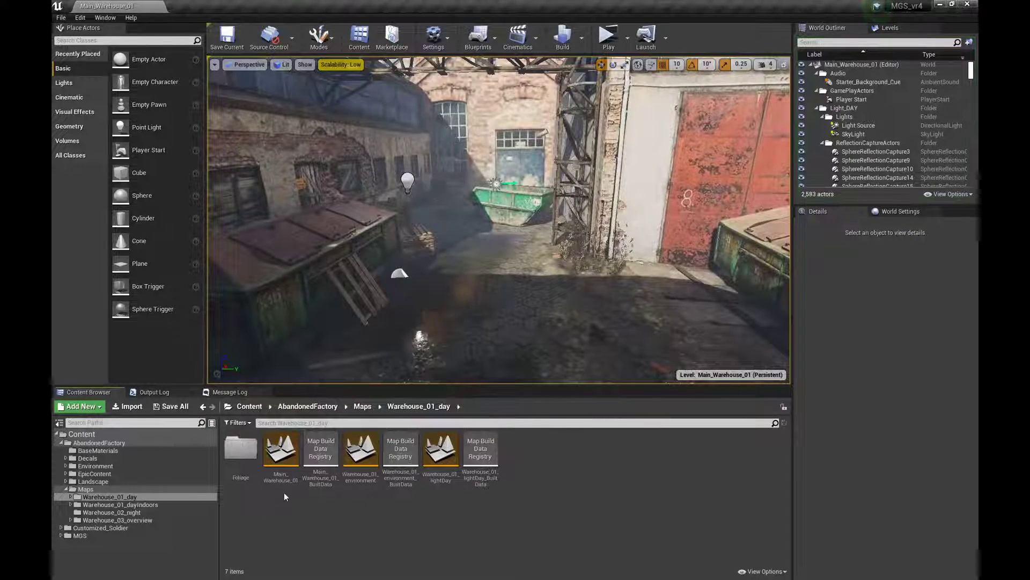
- Start renaming the Main_Warehouse_01 map asset but leave its name unchanged
left_click(279, 478)
key("F2")
left_click(315, 514)
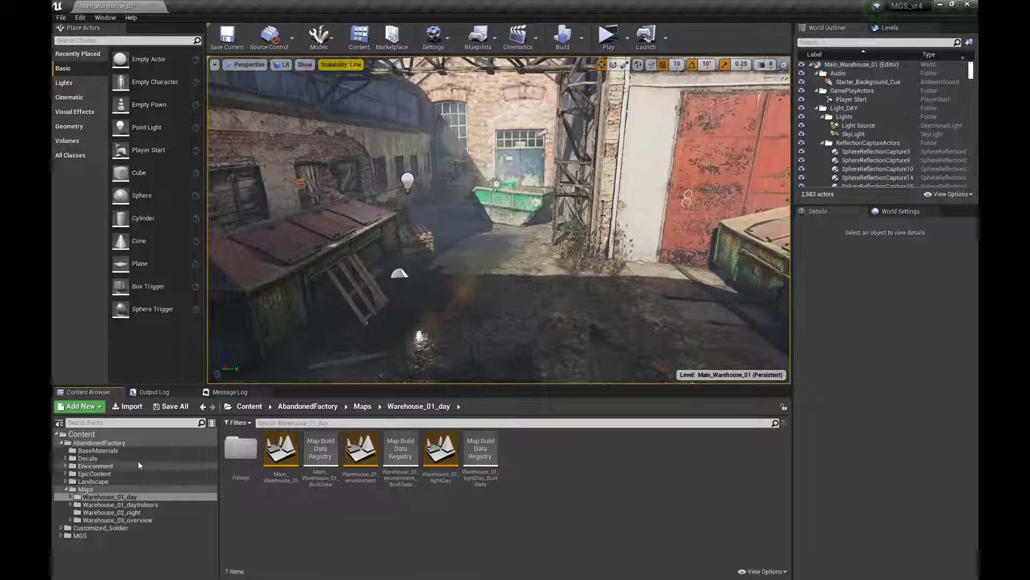
- Open DT_Maps from MGS > All_Datatables and add a new row
left_click(87, 535)
double_click(240, 448)
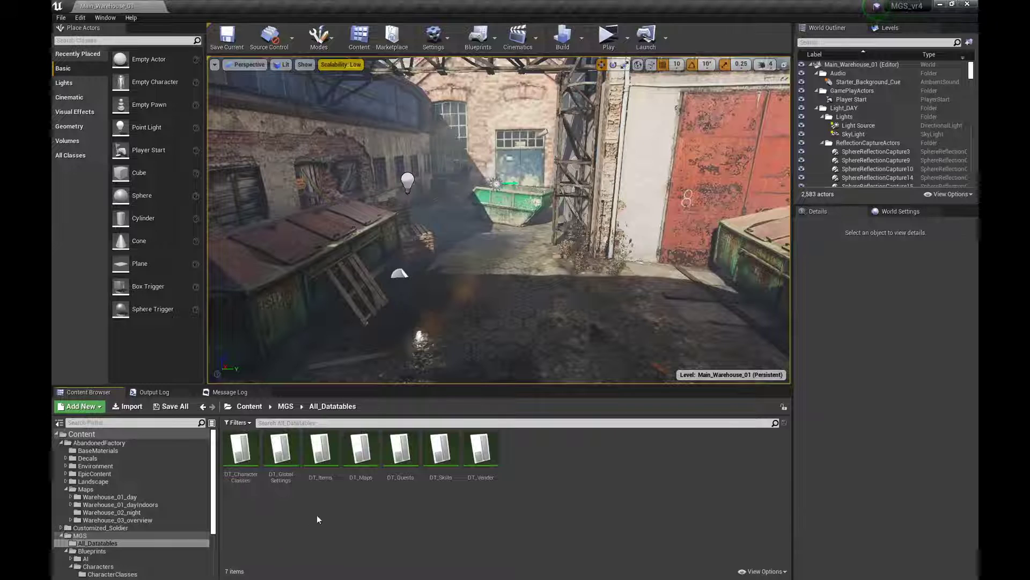
double_click(360, 451)
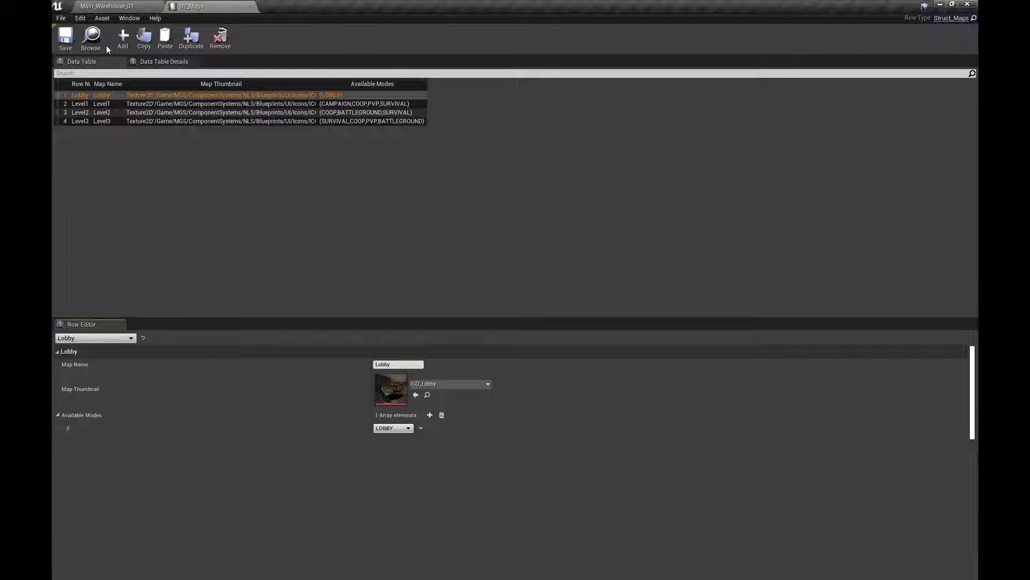
left_click(123, 38)
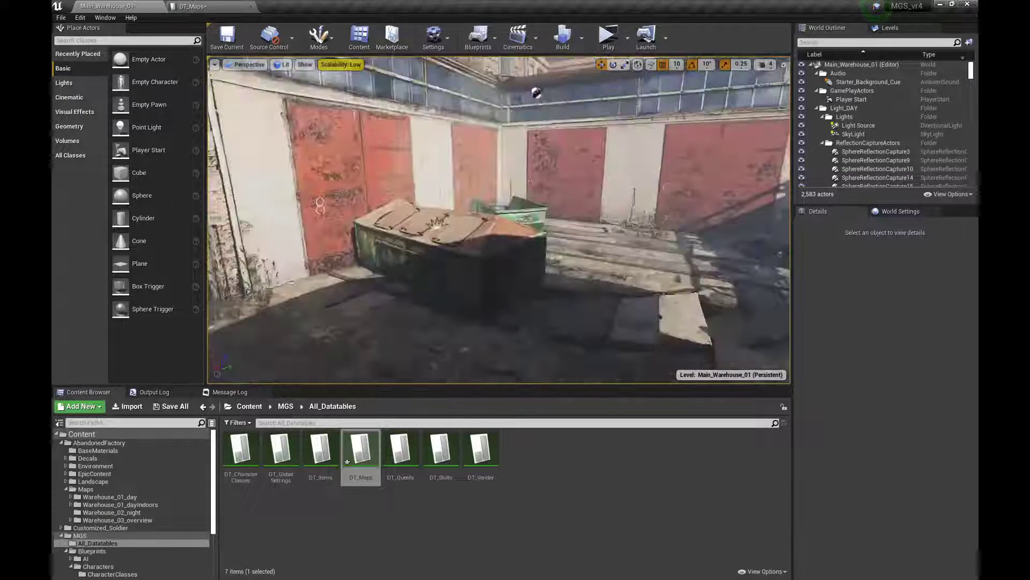
- Fly the camera to a high aerial view of the factory rooftops and snip the viewport
right_click_drag(448, 62, 448, 61)
right_click_drag(492, 241, 491, 241)
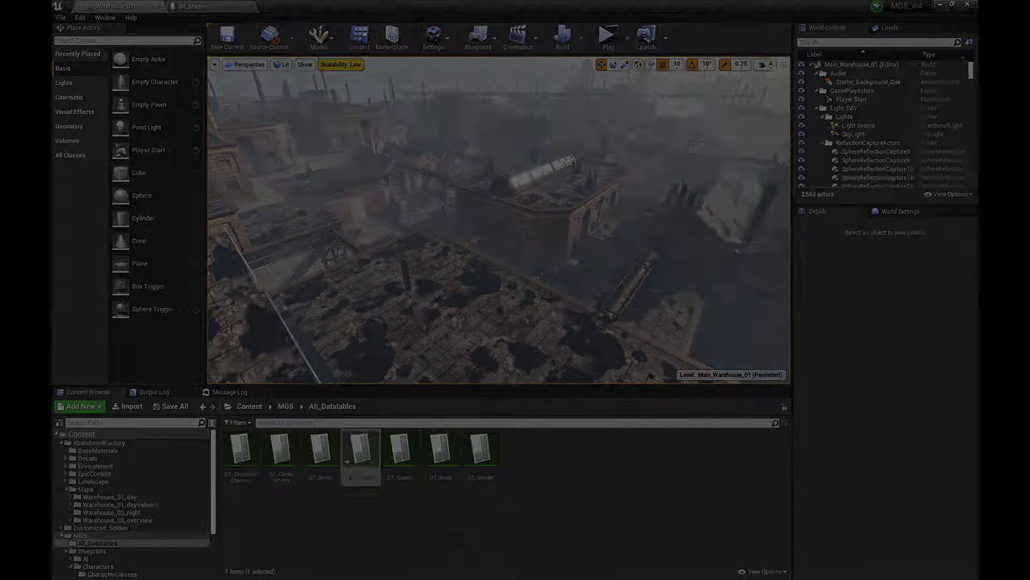
left_click_drag(377, 82, 669, 357)
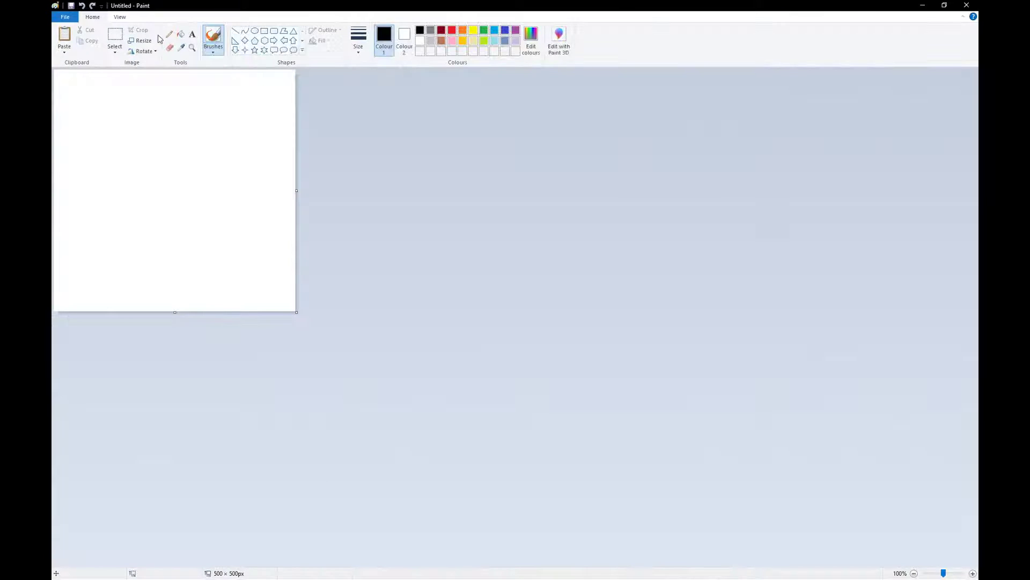
- Paste the aerial screenshot into Paint and resize it to 500 × 500 pixels, aspect ratio unlocked
left_click(68, 37)
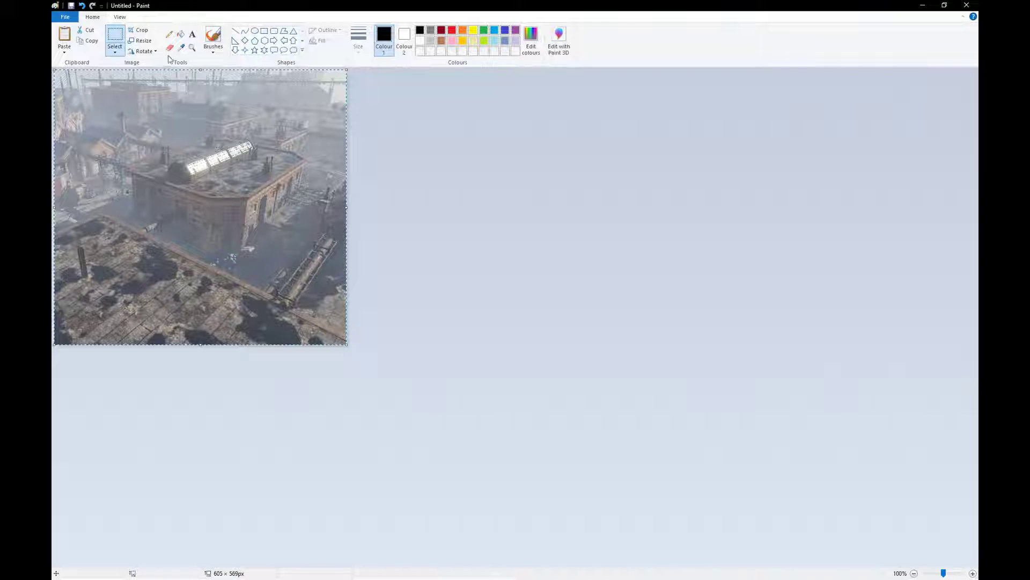
left_click(143, 42)
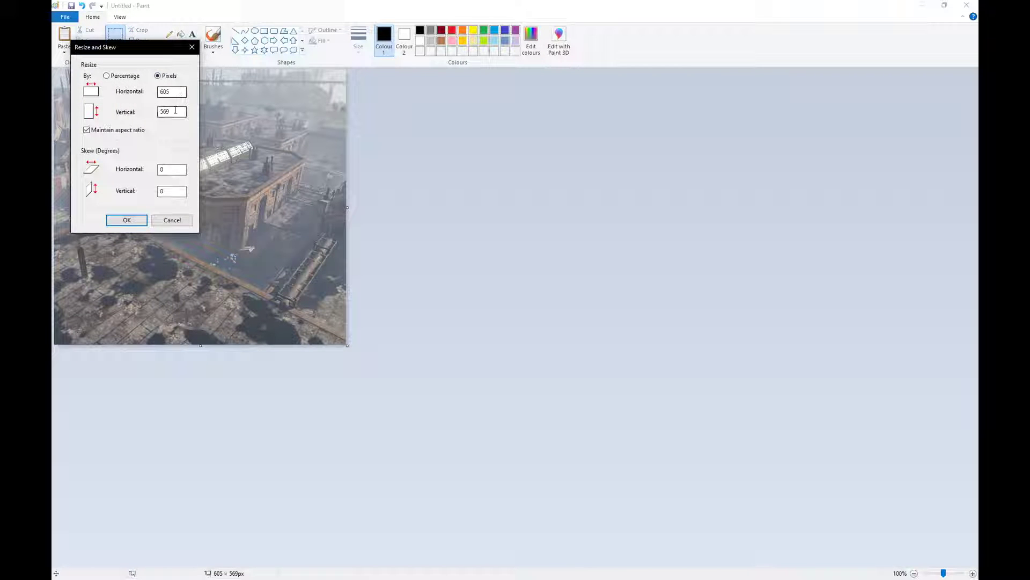
left_click(172, 221)
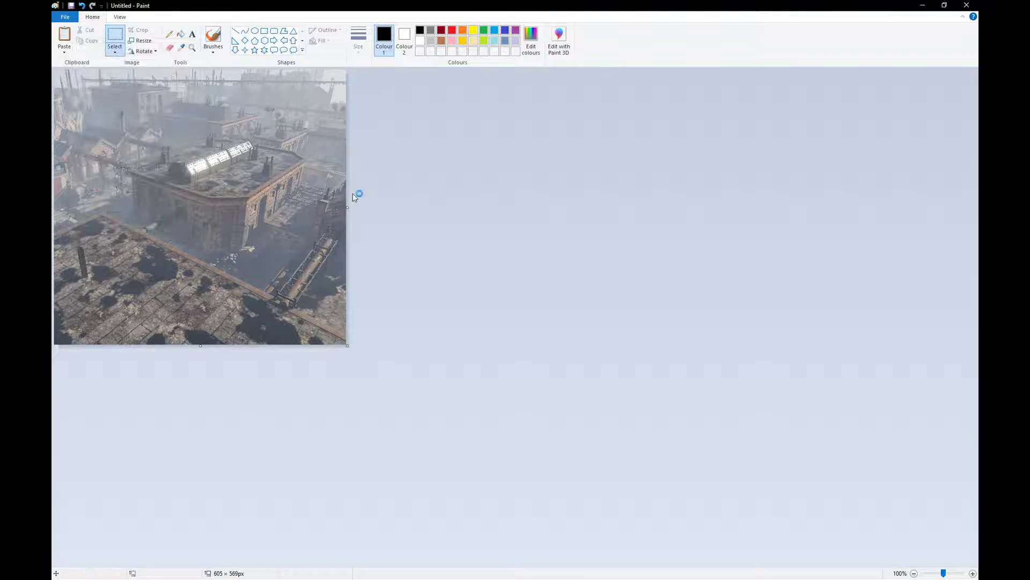
left_click_drag(348, 206, 333, 207)
left_click(143, 41)
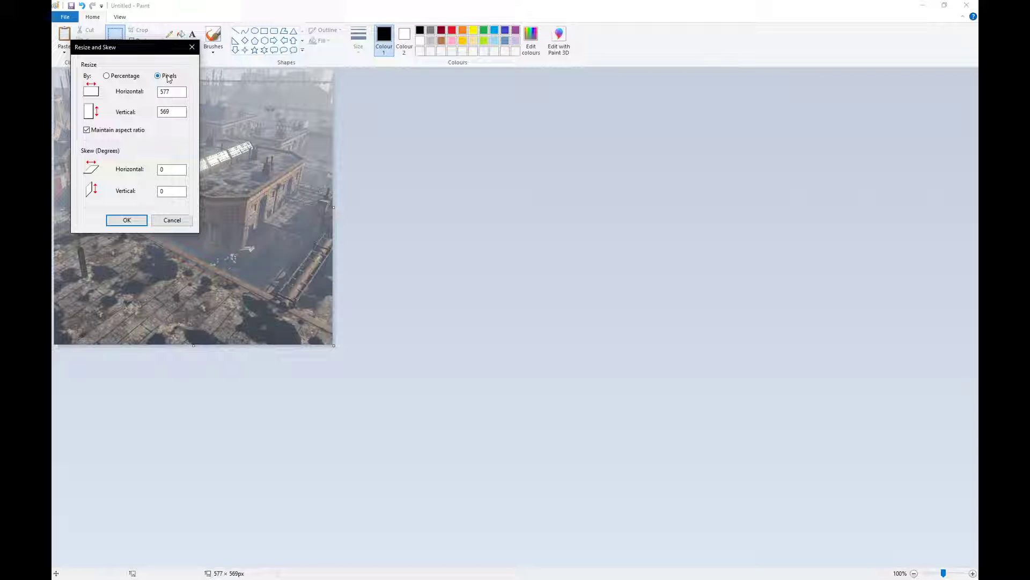
left_click(170, 221)
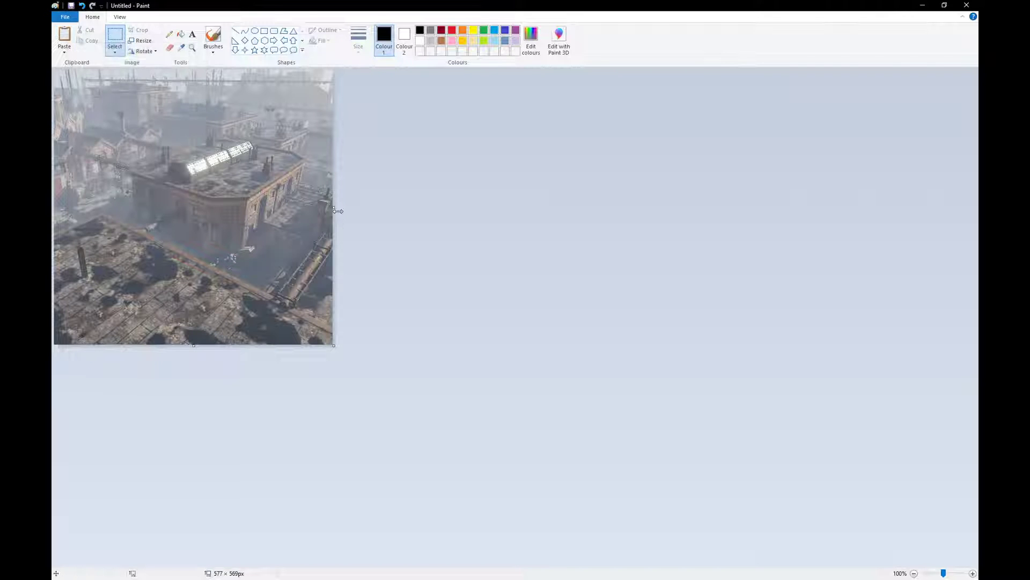
left_click_drag(335, 208, 327, 208)
left_click(143, 41)
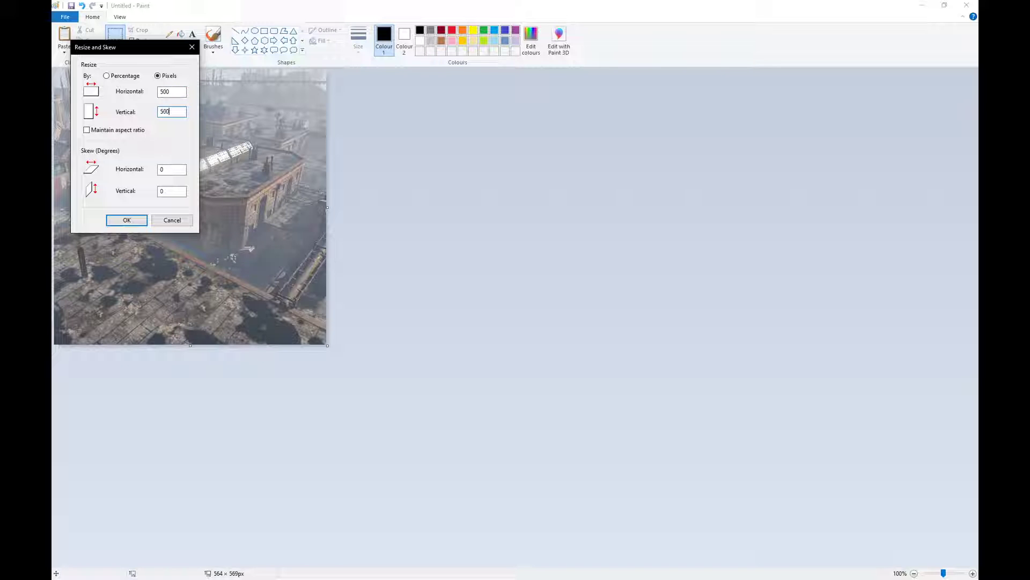
left_click(127, 221)
- Save the image as PNG Warehouse_Day_01 in MGS_vr4 - 12062020\Assets, replacing the existing file
left_click(61, 17)
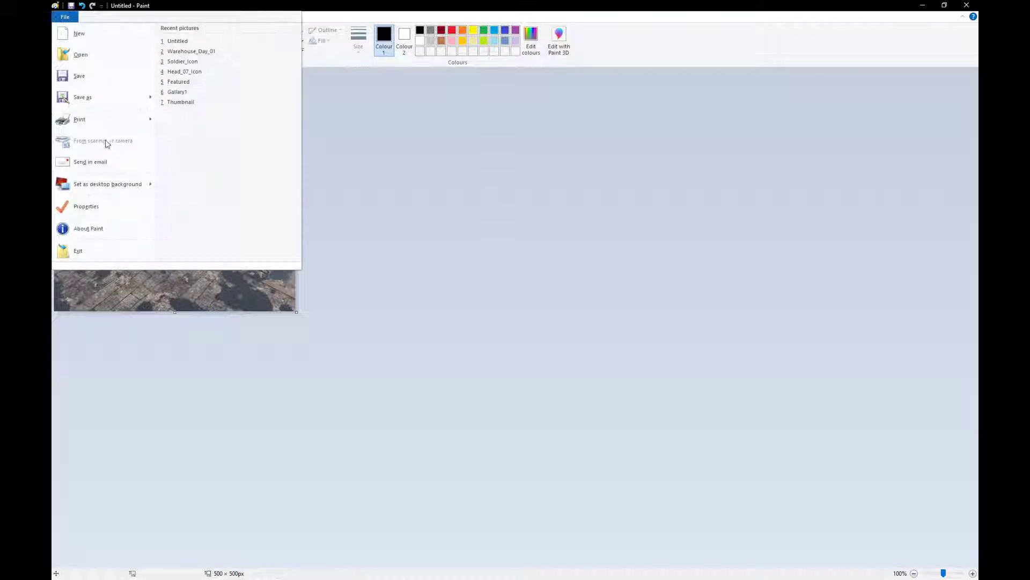
mouse_move(99, 99)
left_click(195, 42)
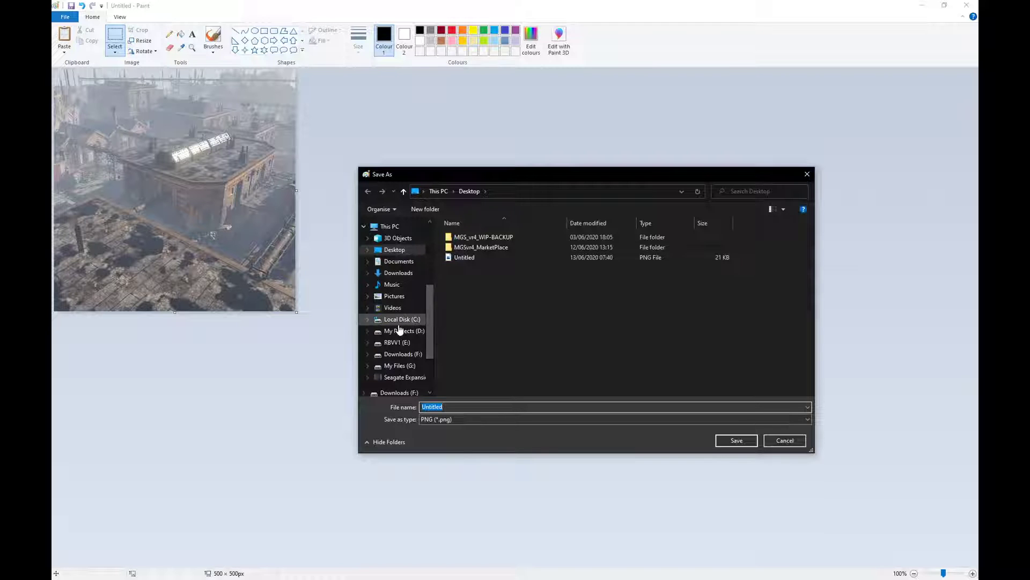
left_click(391, 266)
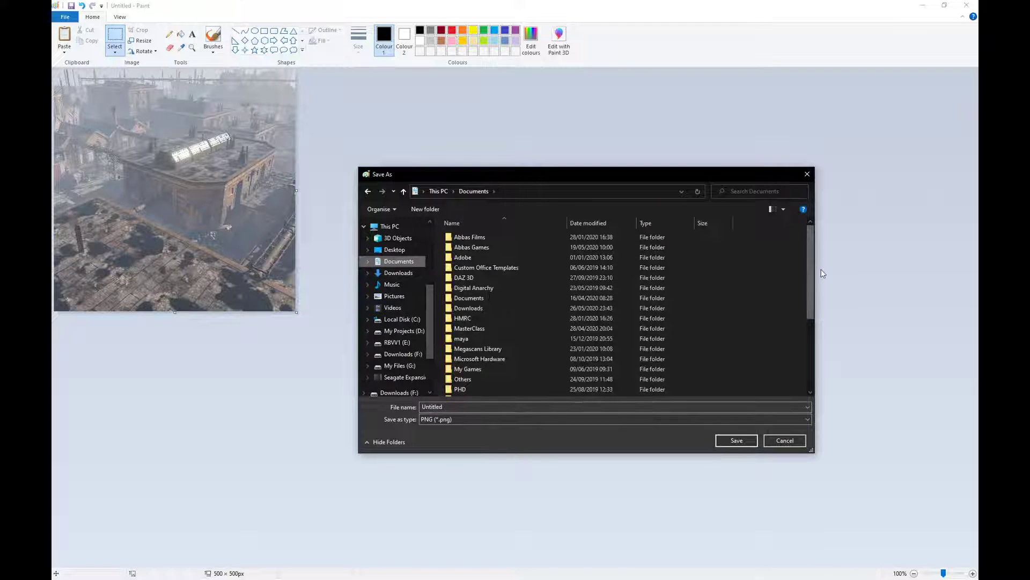
left_click_drag(811, 269, 811, 356)
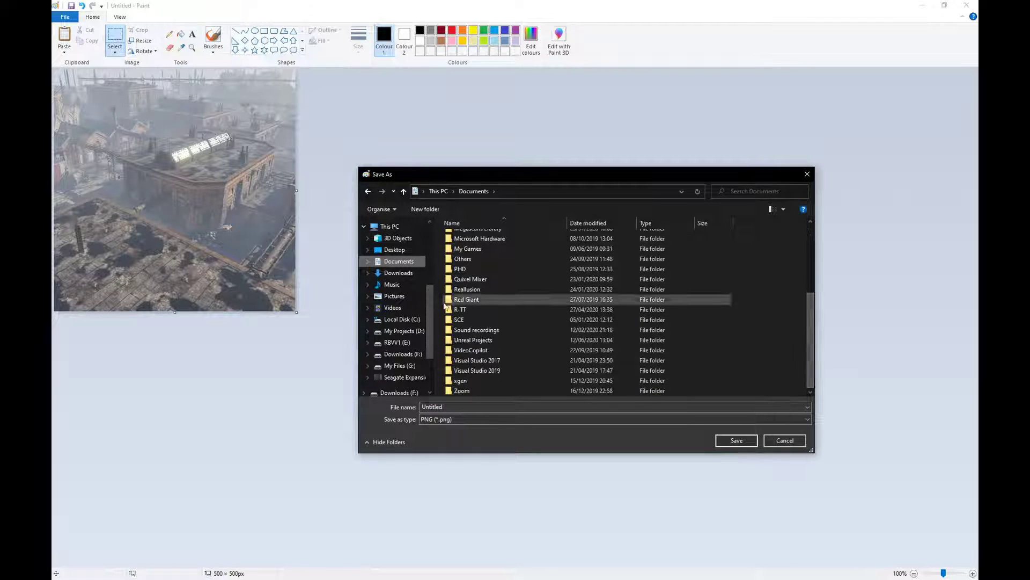
left_click_drag(431, 302, 421, 241)
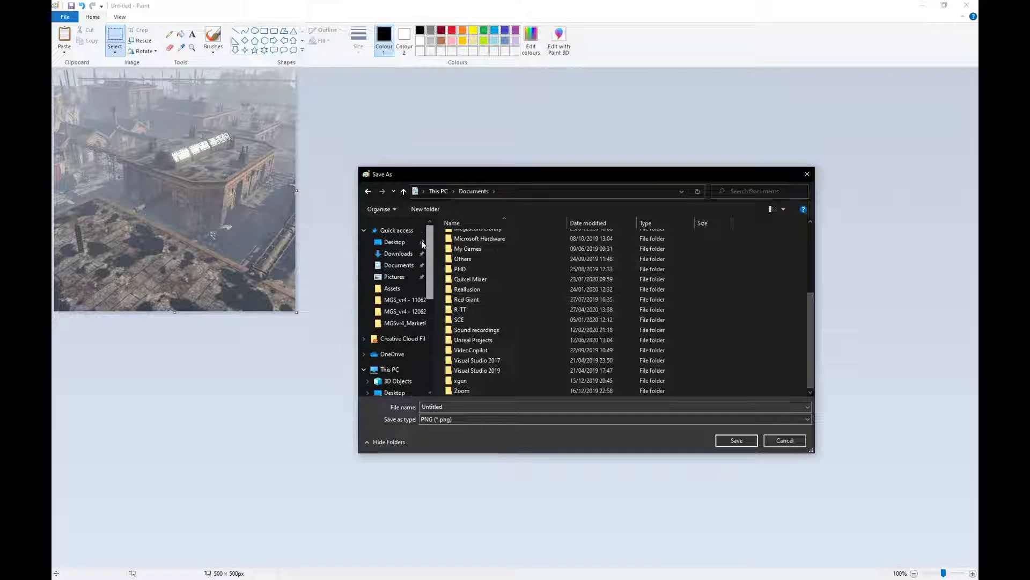
left_click(405, 316)
double_click(461, 238)
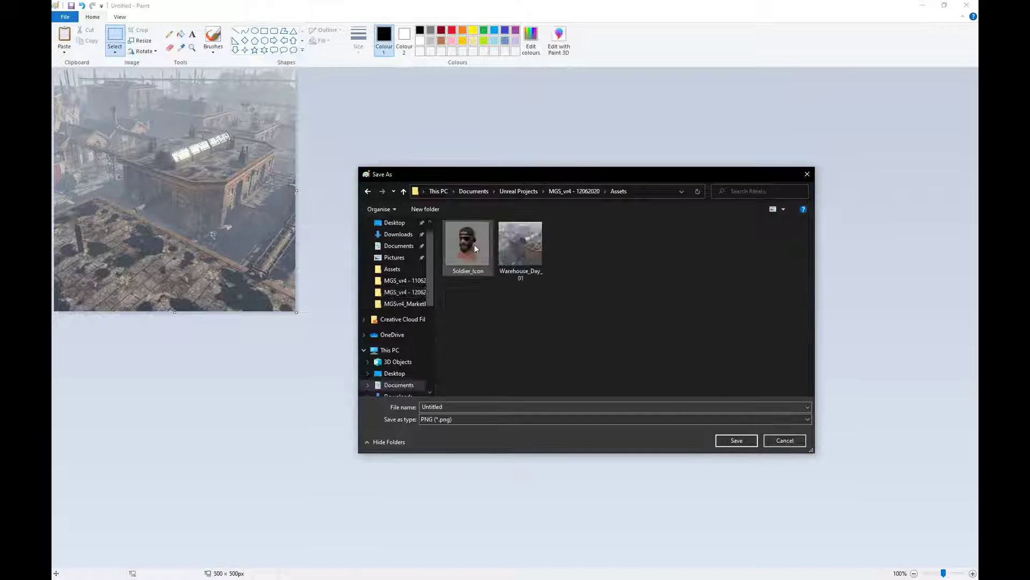
left_click(524, 258)
left_click(736, 440)
left_click(537, 296)
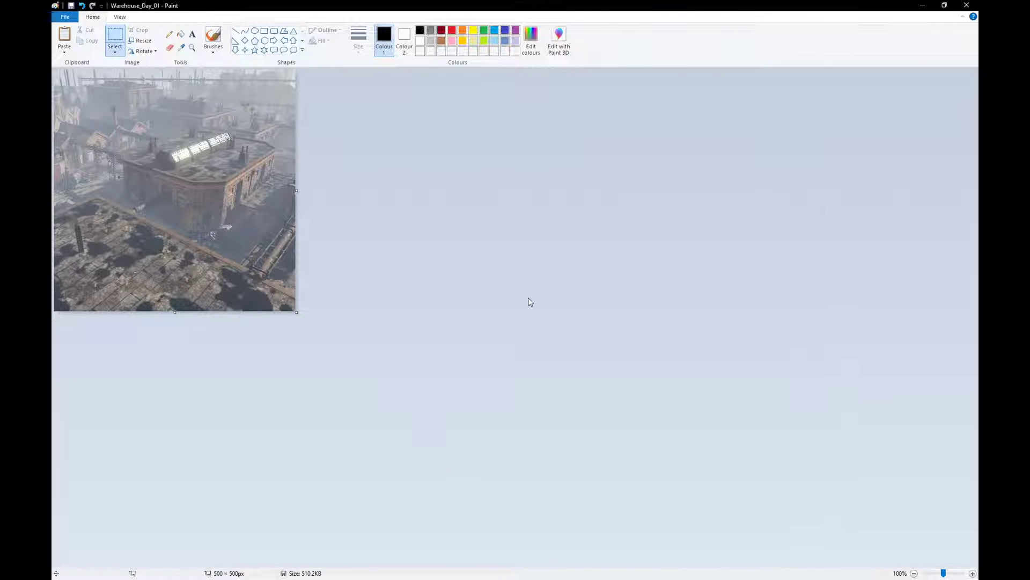
- Close Paint and return to the Main_Warehouse_01 level in the editor
left_click(966, 6)
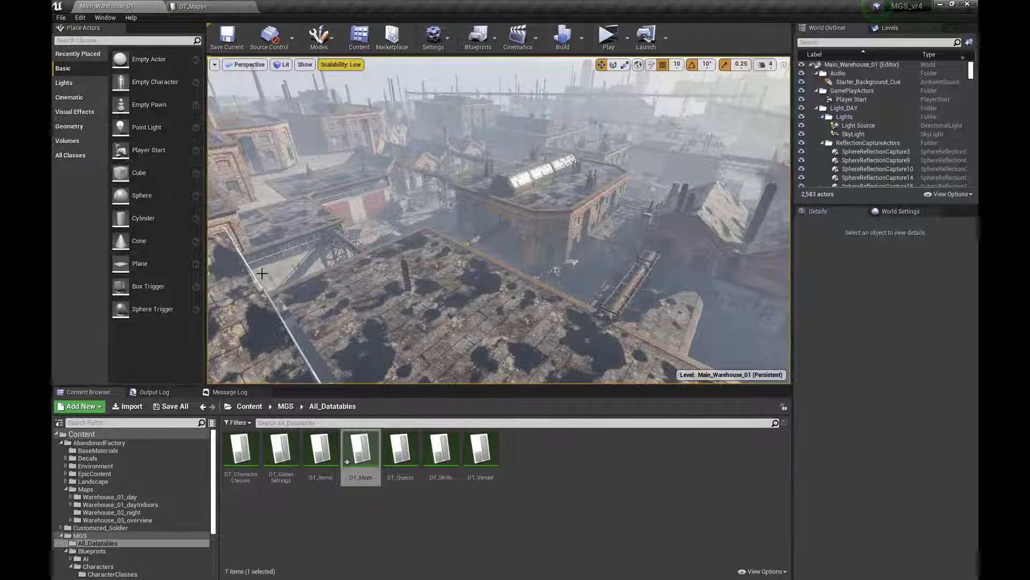
left_click(204, 7)
left_click(115, 6)
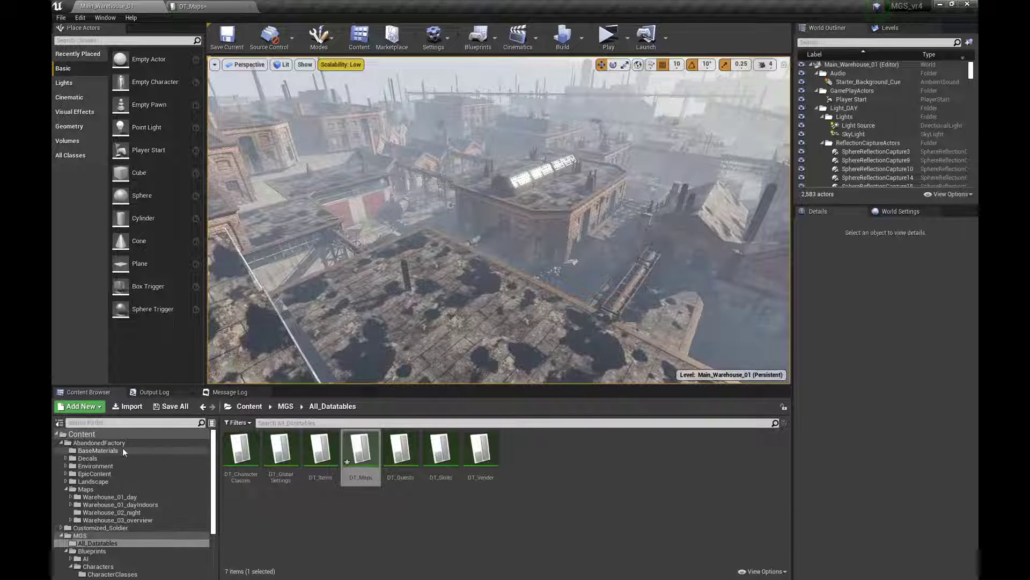
- Create a new folder named Icons inside the AbandonedFactory content folder
left_click(88, 490)
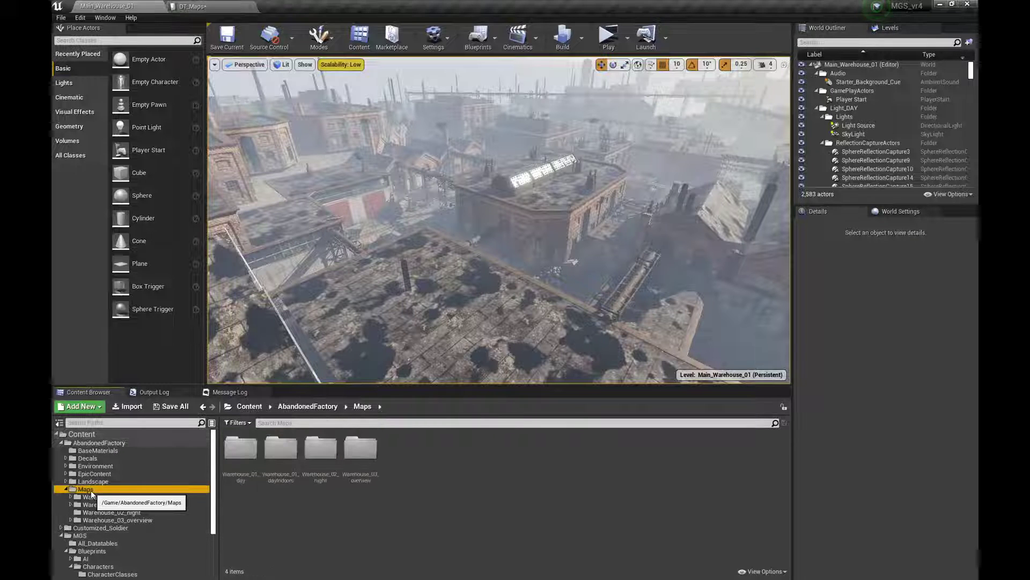
left_click(66, 490)
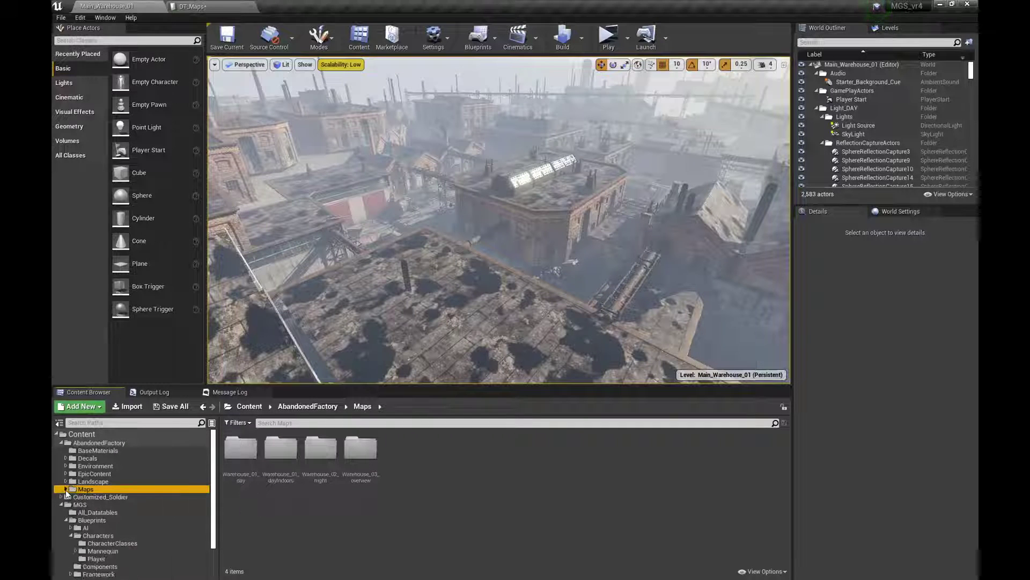
left_click(95, 443)
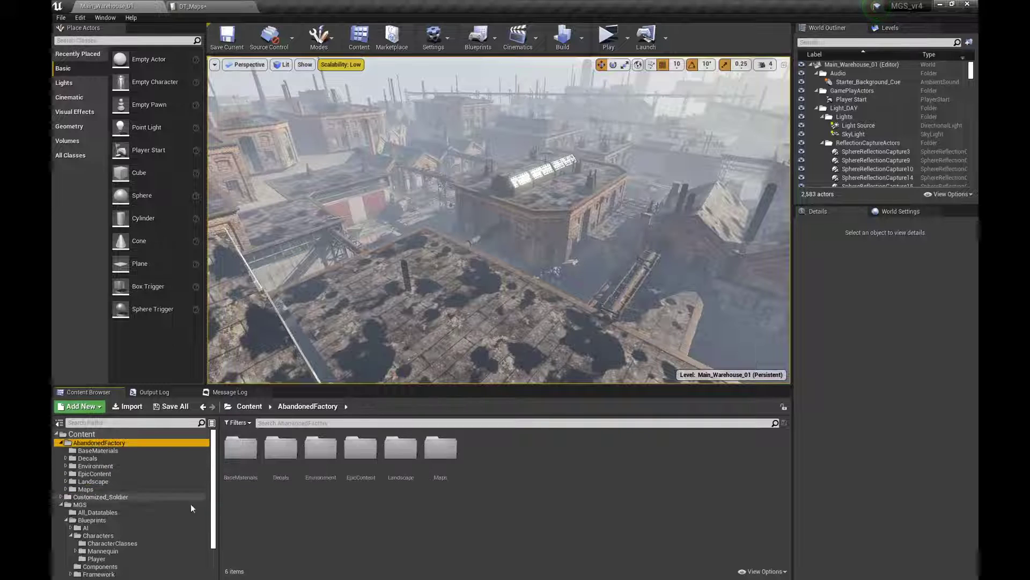
right_click(436, 503)
left_click(507, 181)
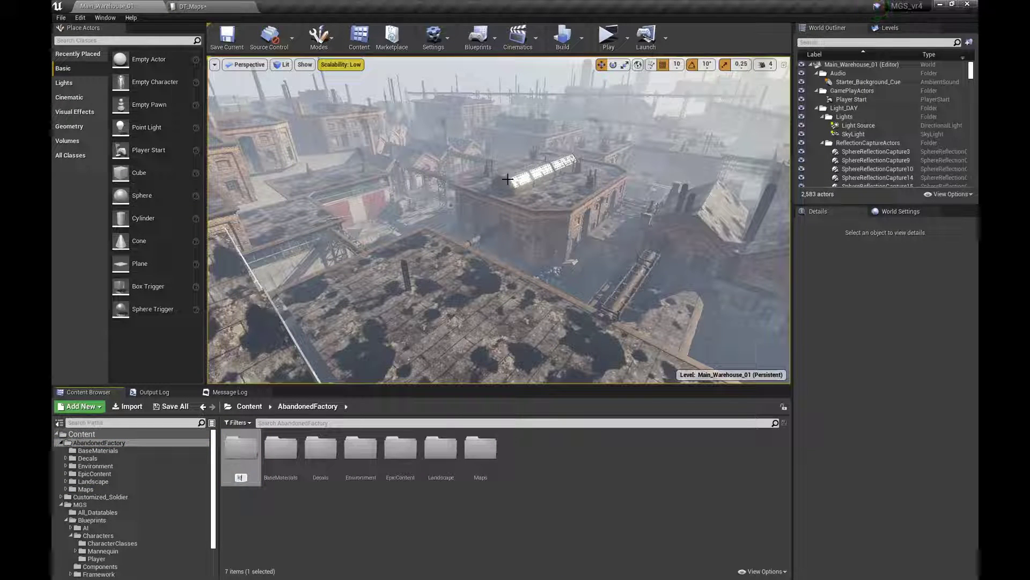
key("Return")
key("Return")
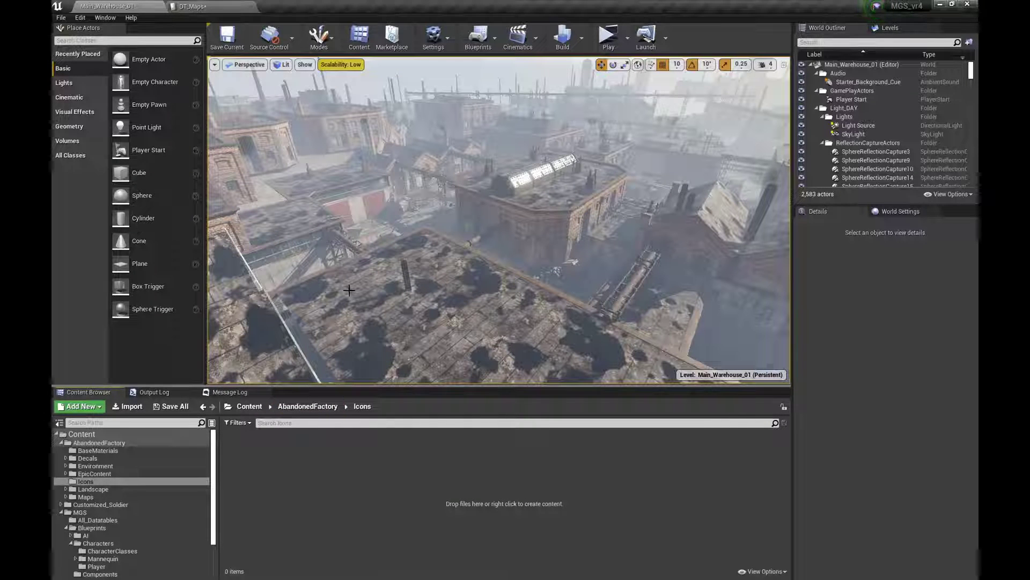
- Import Warehouse_Day_01 from the project's Assets folder into the Icons folder
right_click(349, 498)
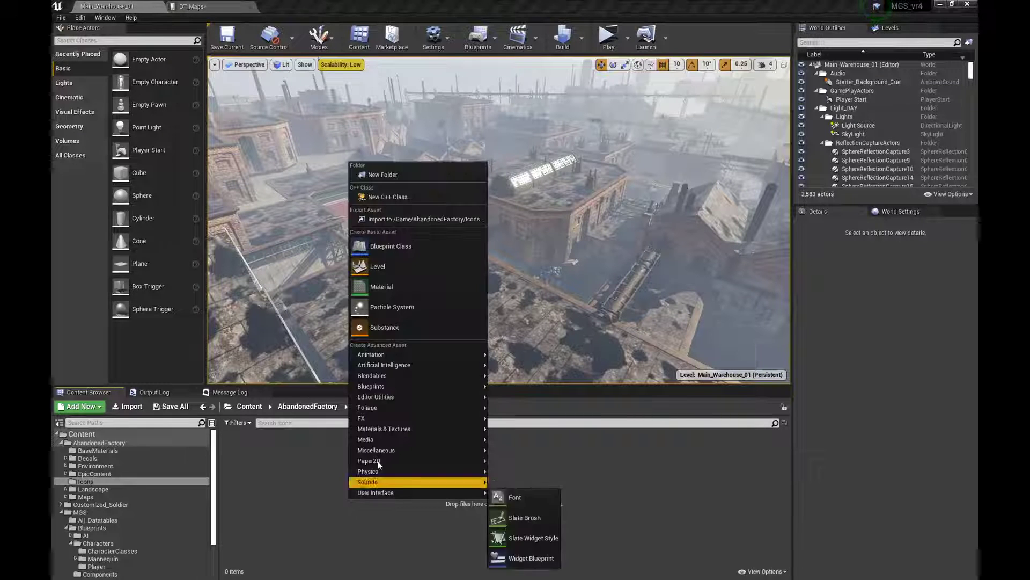
left_click(456, 221)
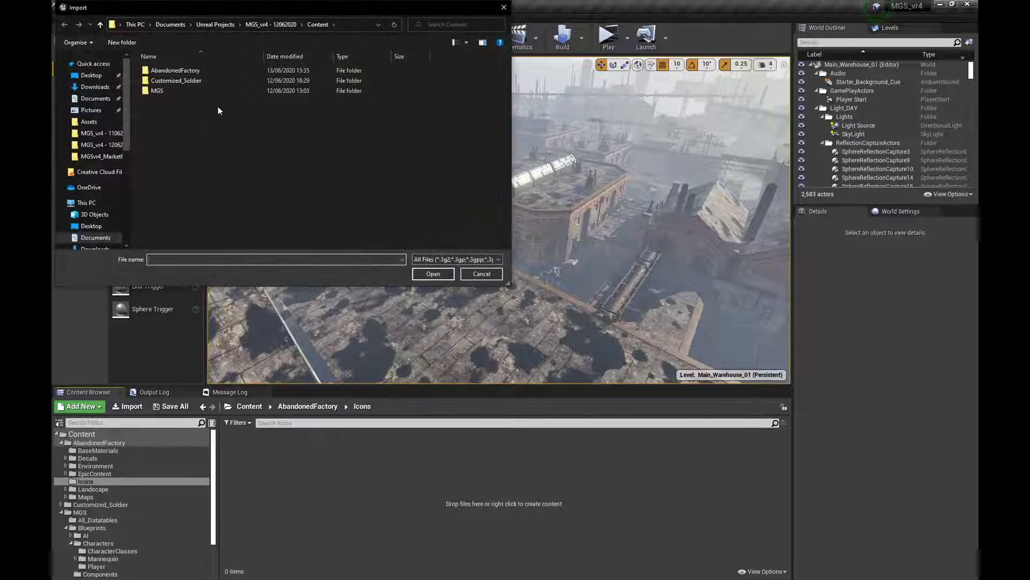
left_click(271, 25)
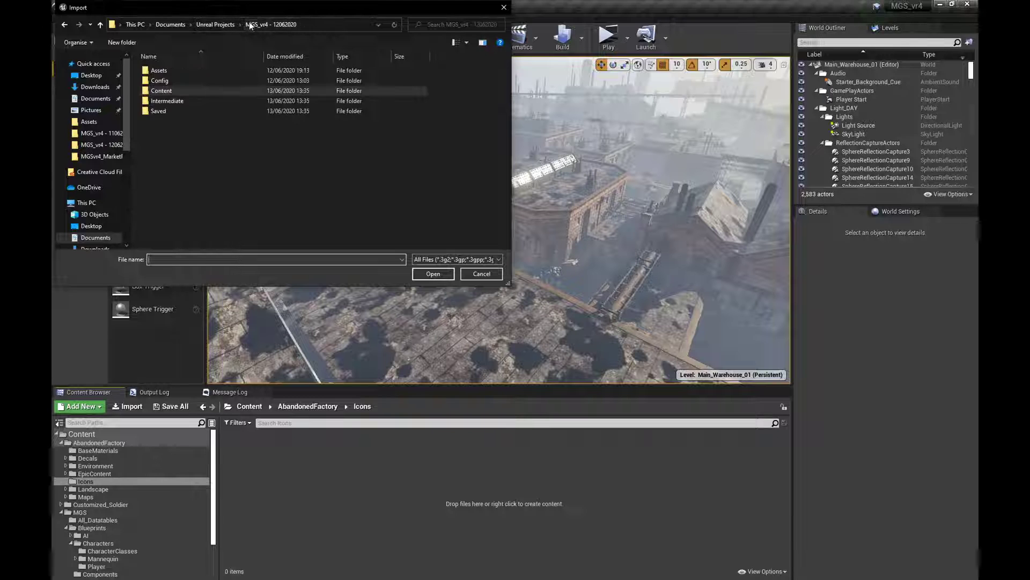
double_click(169, 71)
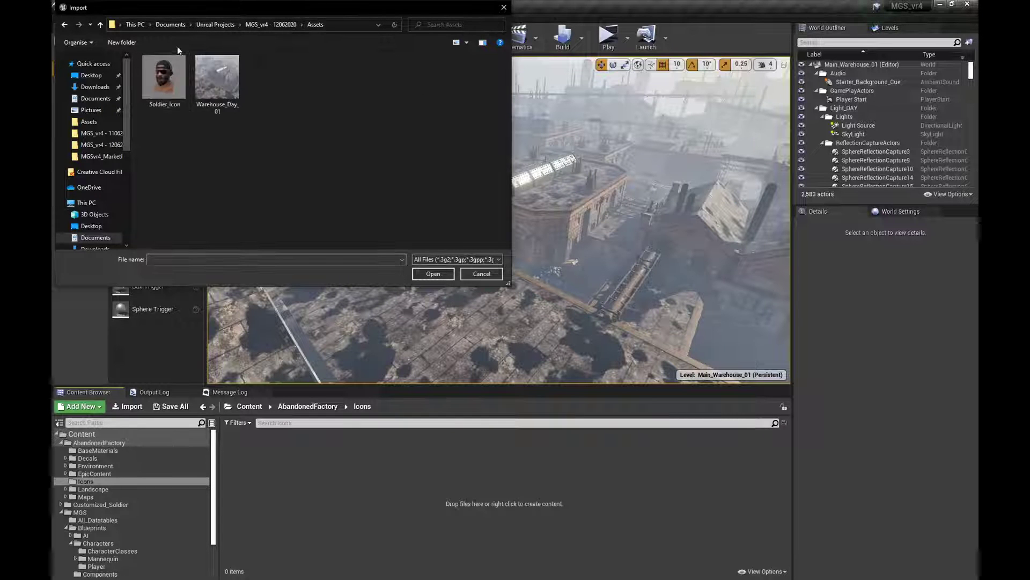
left_click(212, 70)
left_click(427, 274)
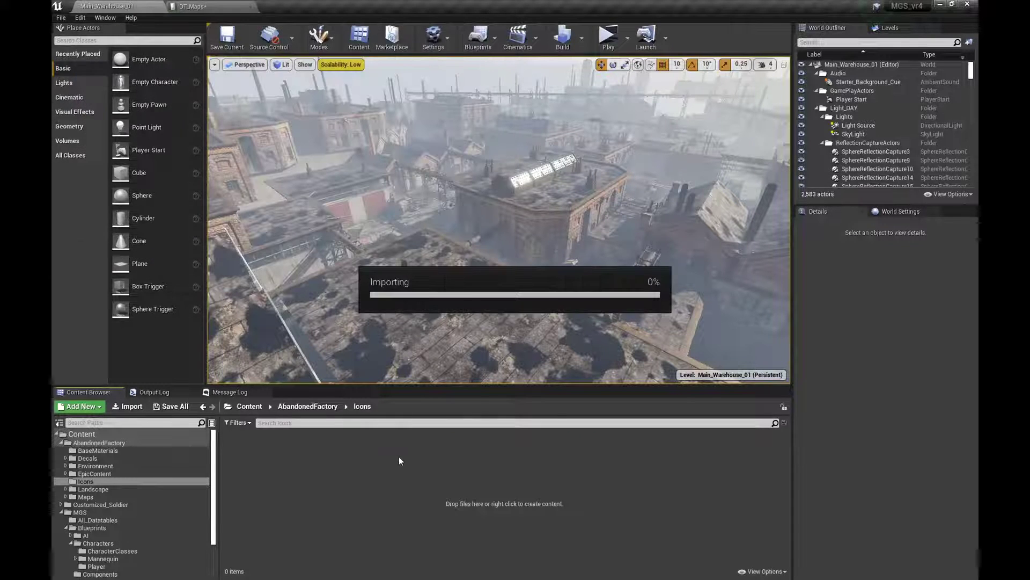
- Give the Warehouse_Day_01 texture UserInterface2D (RGBA) compression and the UI texture group, and start editing RGBCurve
double_click(236, 449)
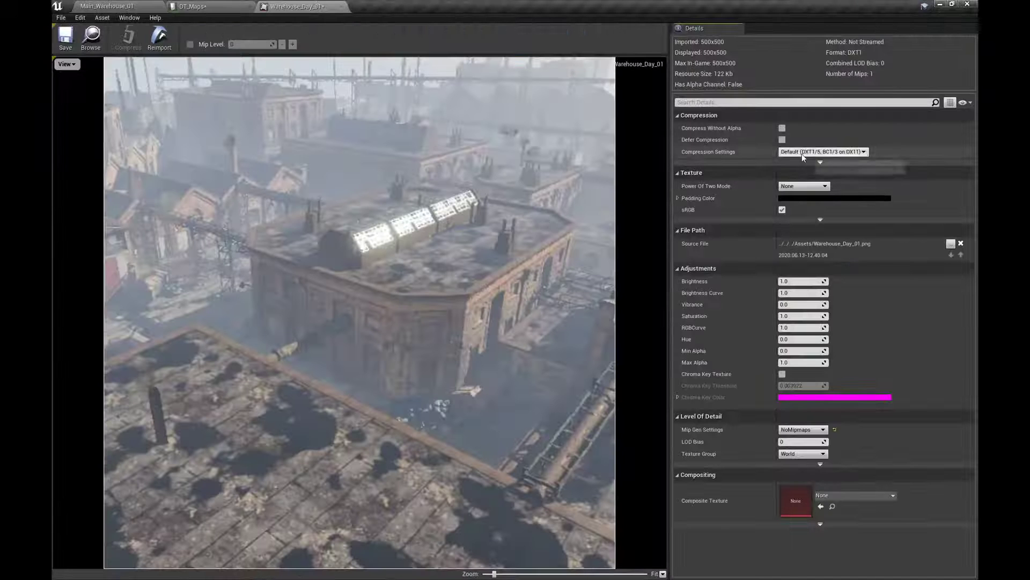
left_click(803, 153)
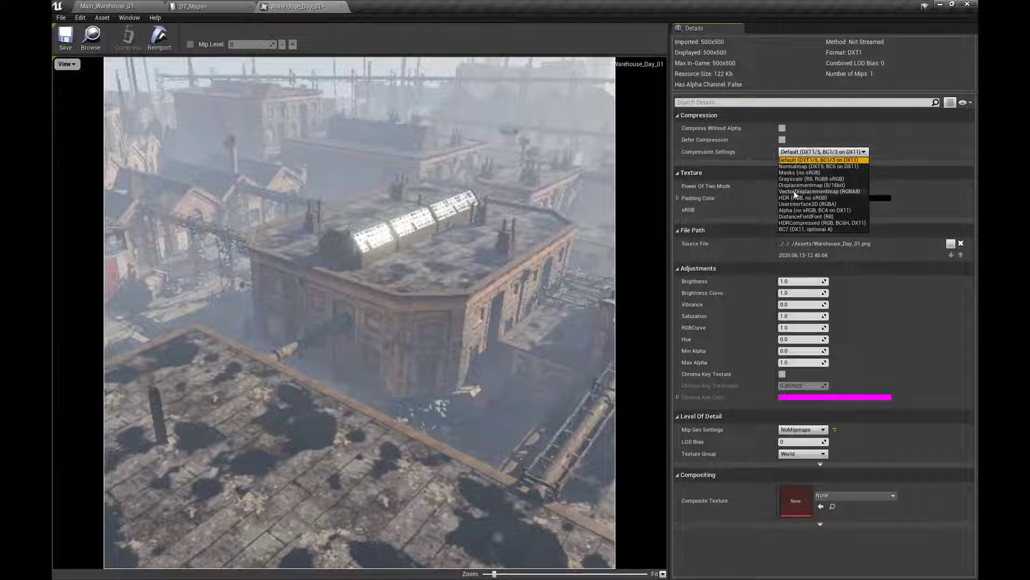
left_click(794, 204)
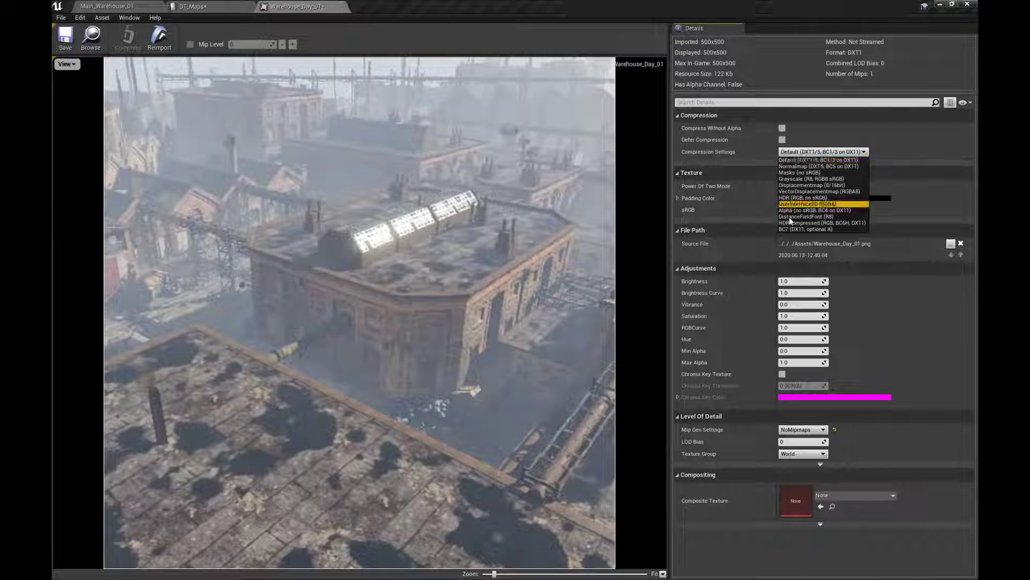
left_click(791, 454)
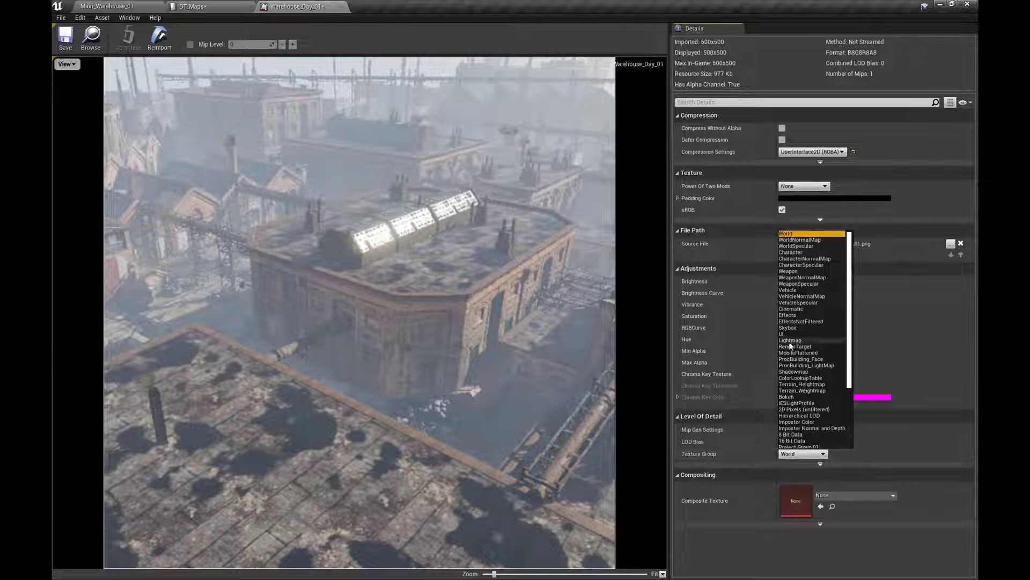
key("Return")
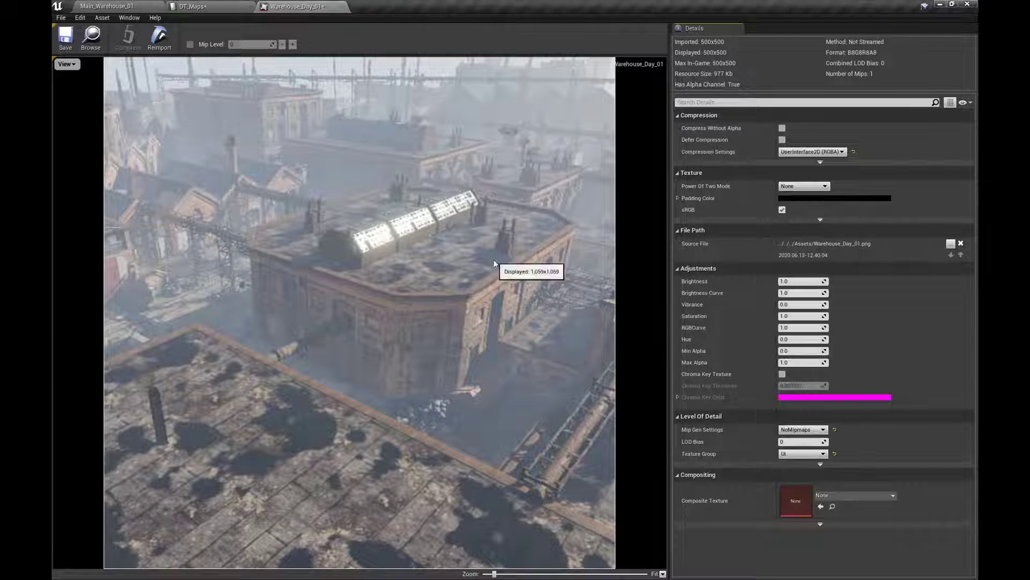
left_click(798, 328)
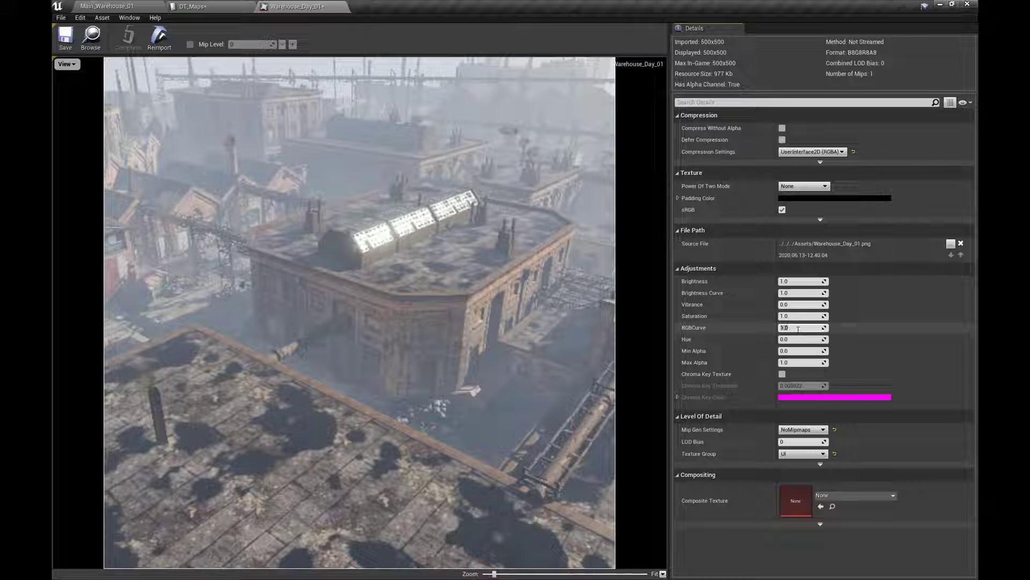
- Enter 1.5 as the Warehouse_Day_01 texture's RGBCurve value
type("1.5")
key("Return")
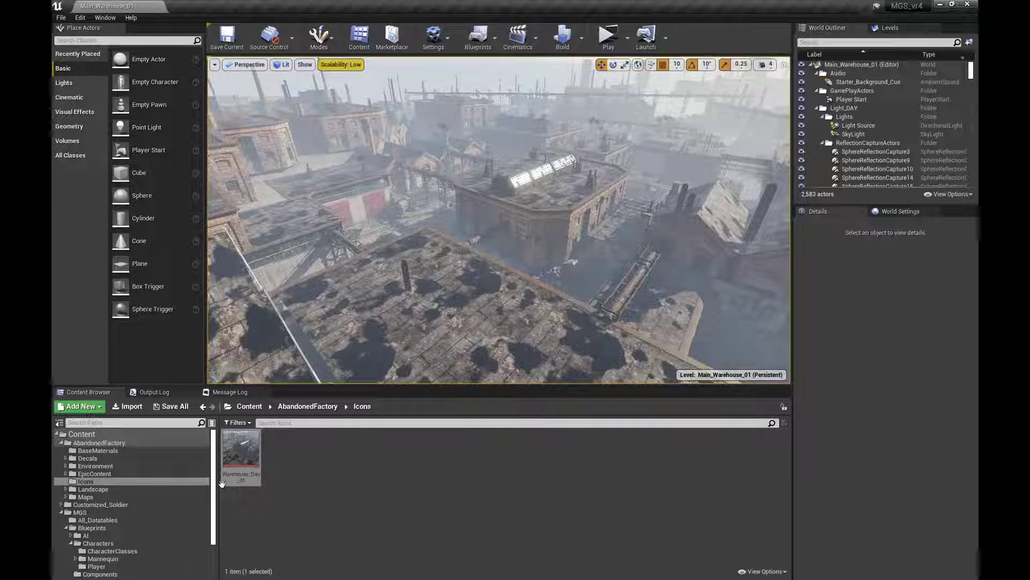
- Open the Warehouse_01_day folder under AbandonedFactory Maps, then scroll the folder tree down toward MGS
left_click(86, 496)
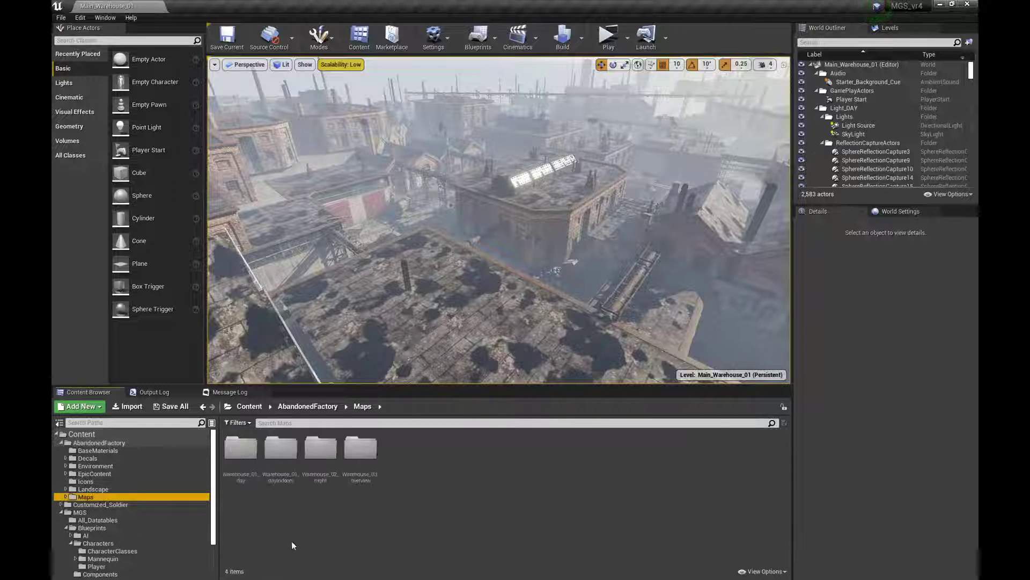
double_click(249, 484)
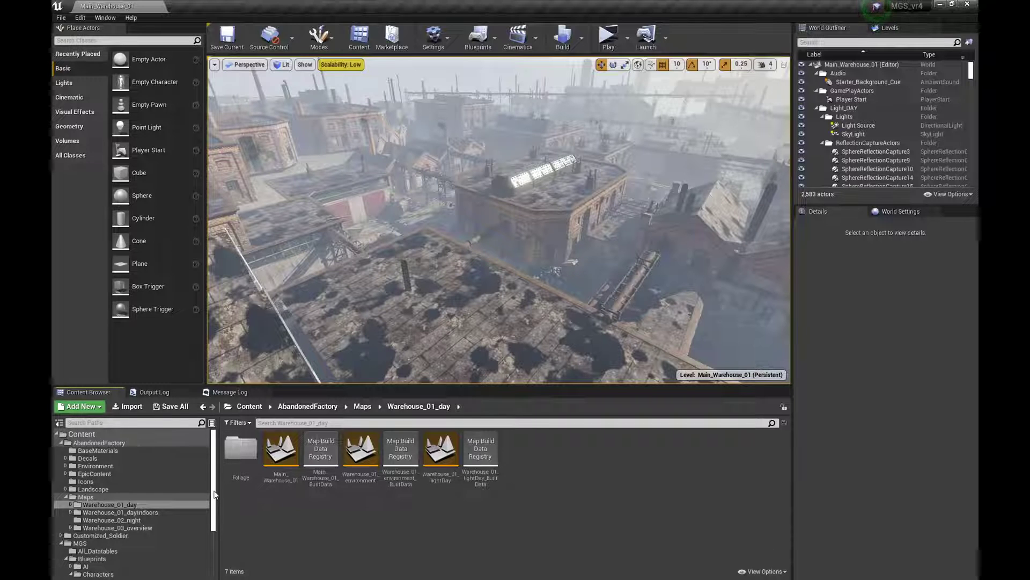
left_click_drag(214, 497, 219, 519)
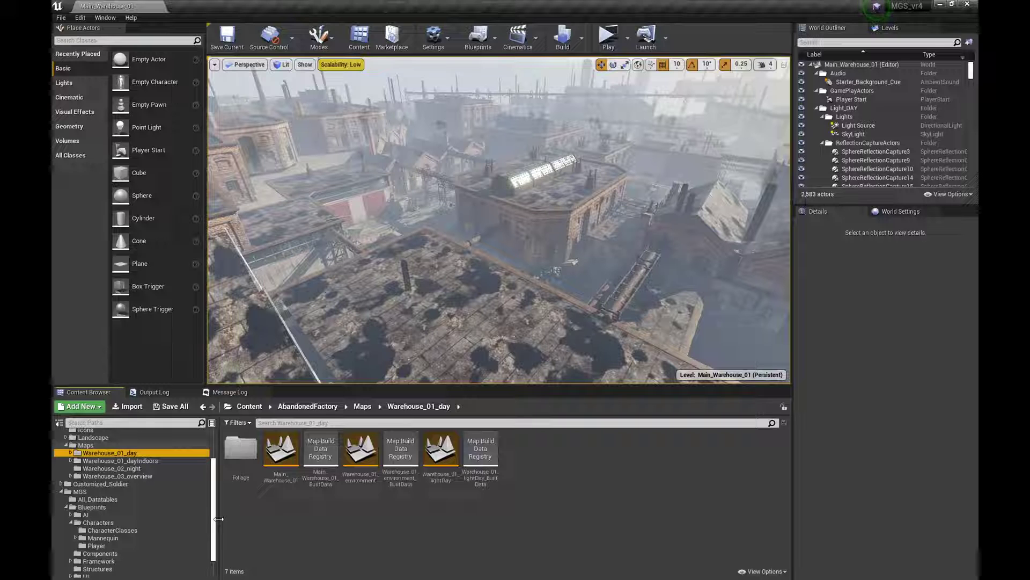
scroll(217, 560, "down", 2)
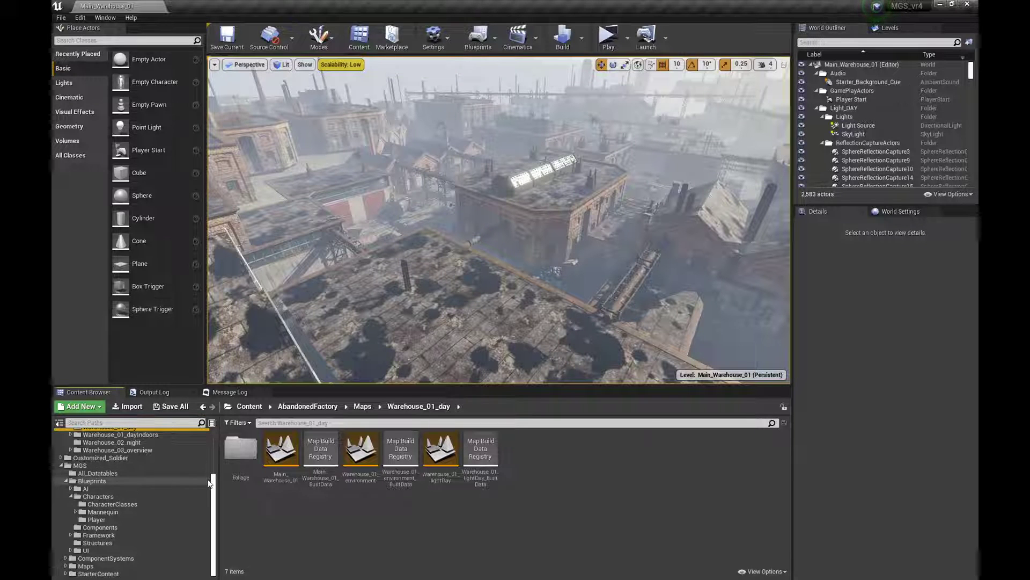
- In All_Datatables, open DT_Maps and inspect the Main_Warehouse_01 row's Warehouse_Day_01 thumbnail and BATTLEGROUND mode
left_click(94, 473)
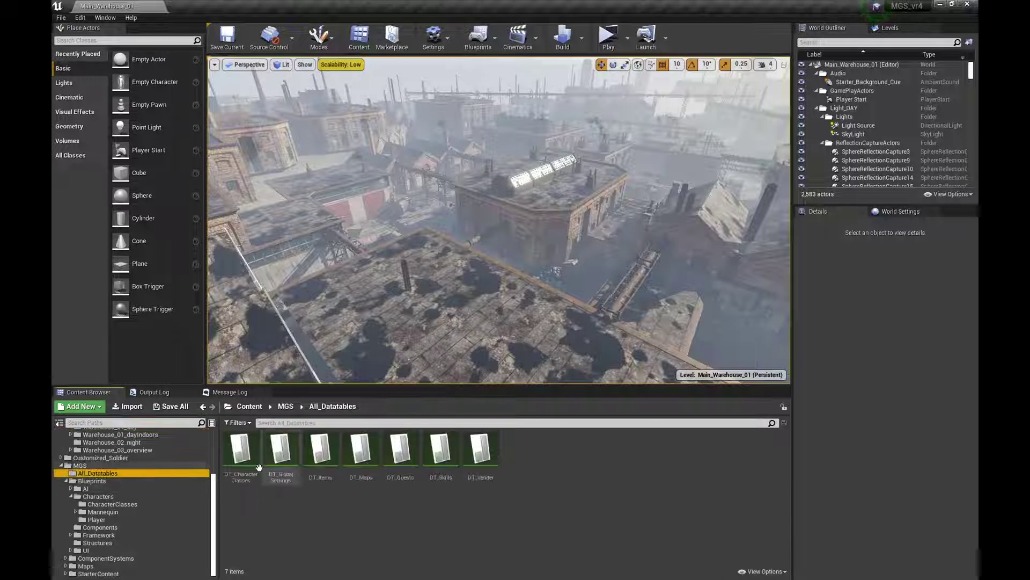
double_click(247, 459)
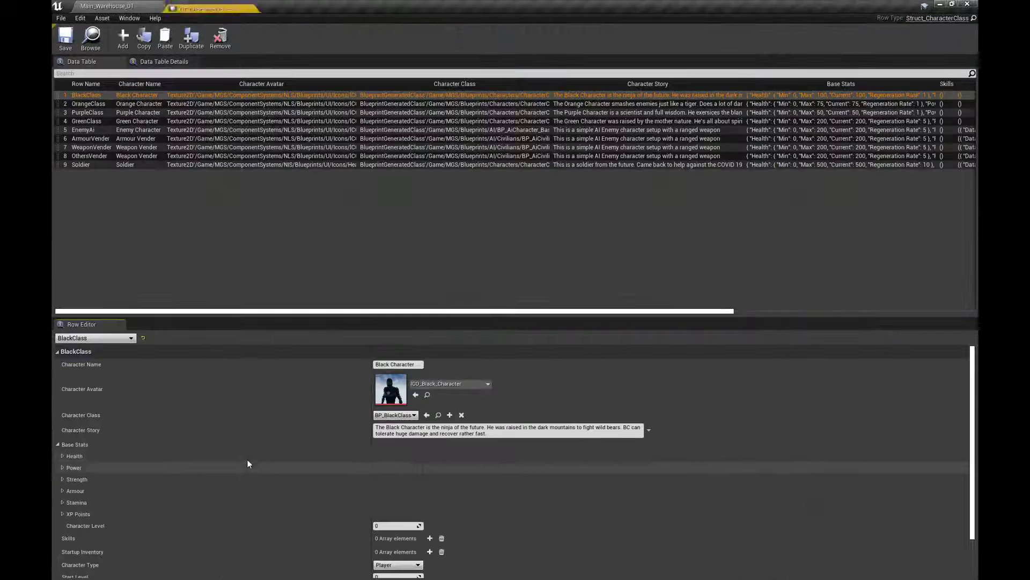
left_click(251, 7)
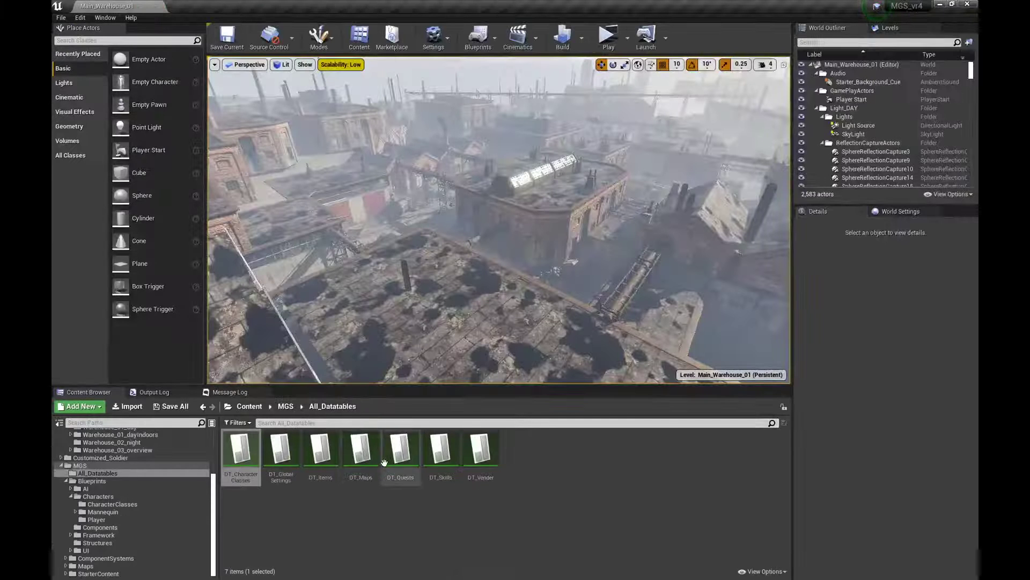
double_click(354, 456)
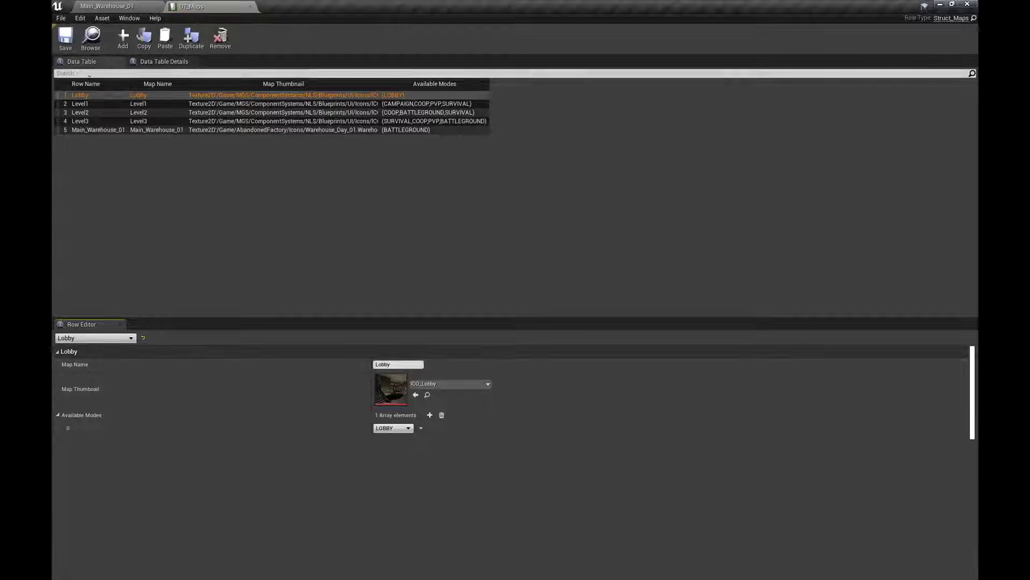
left_click(97, 130)
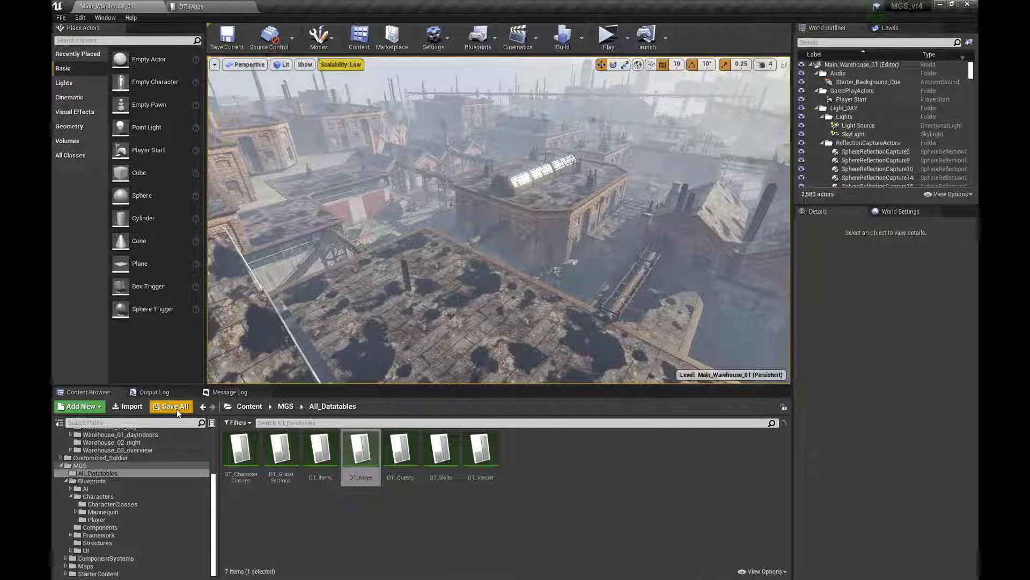
- Load the MainMenu level, start a test play, and begin the game as Green Character
left_click(119, 567)
double_click(601, 454)
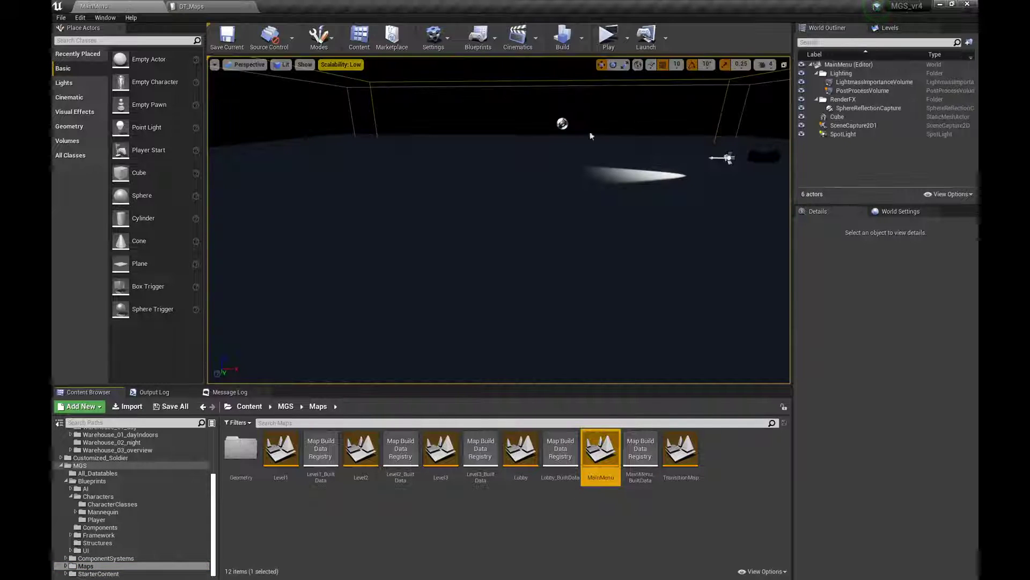
left_click(605, 40)
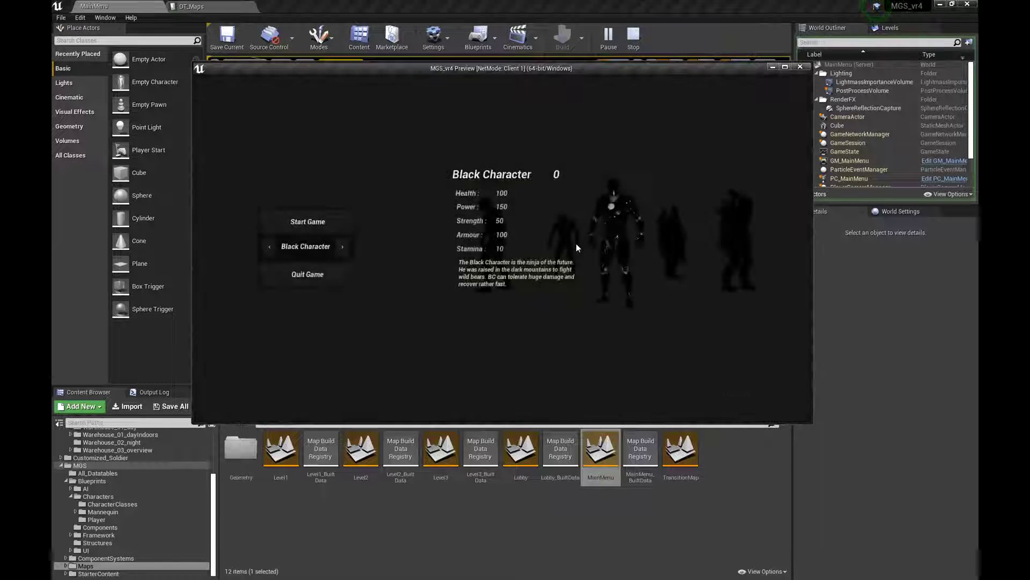
left_click(347, 244)
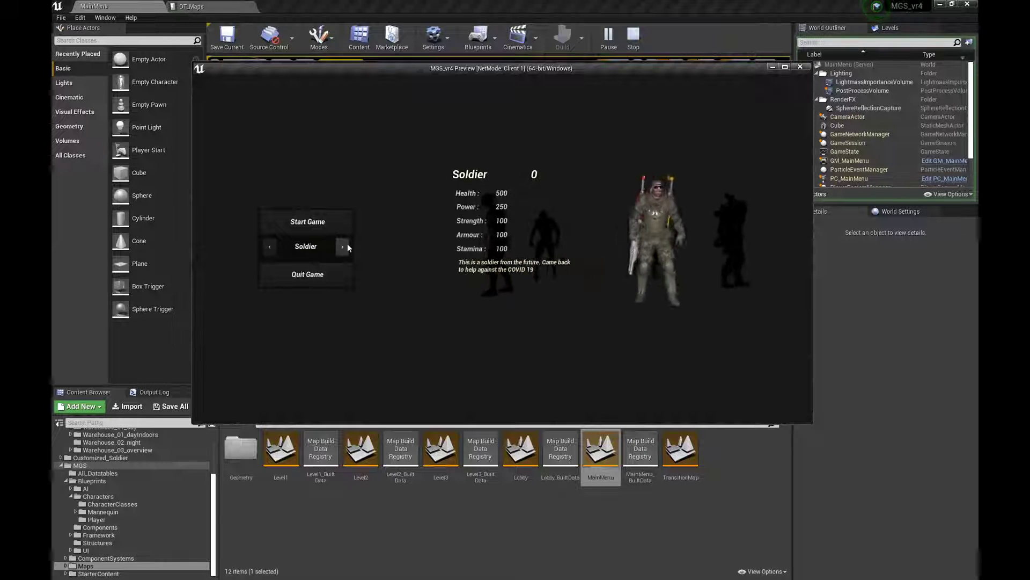
left_click(347, 245)
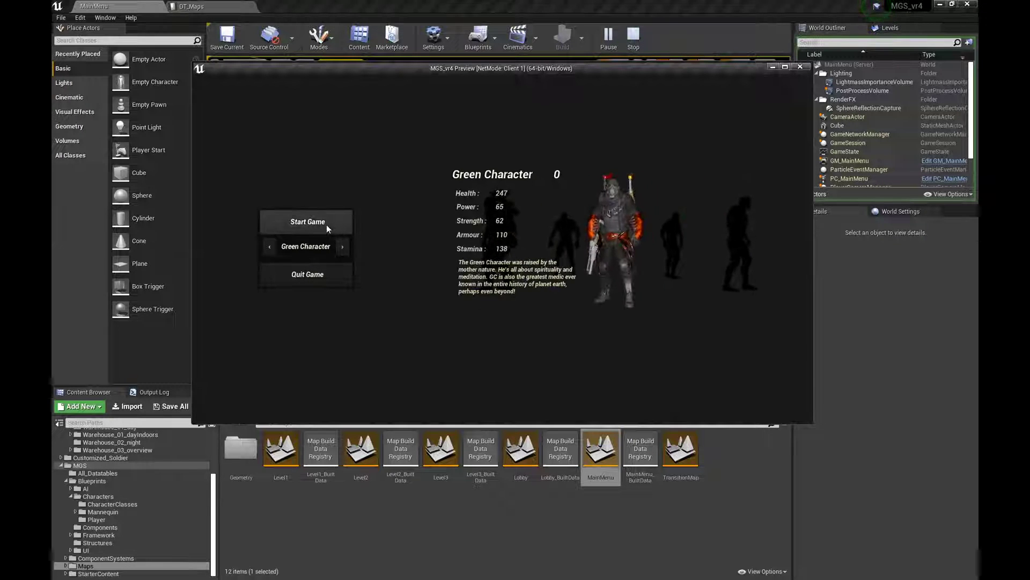
left_click(326, 224)
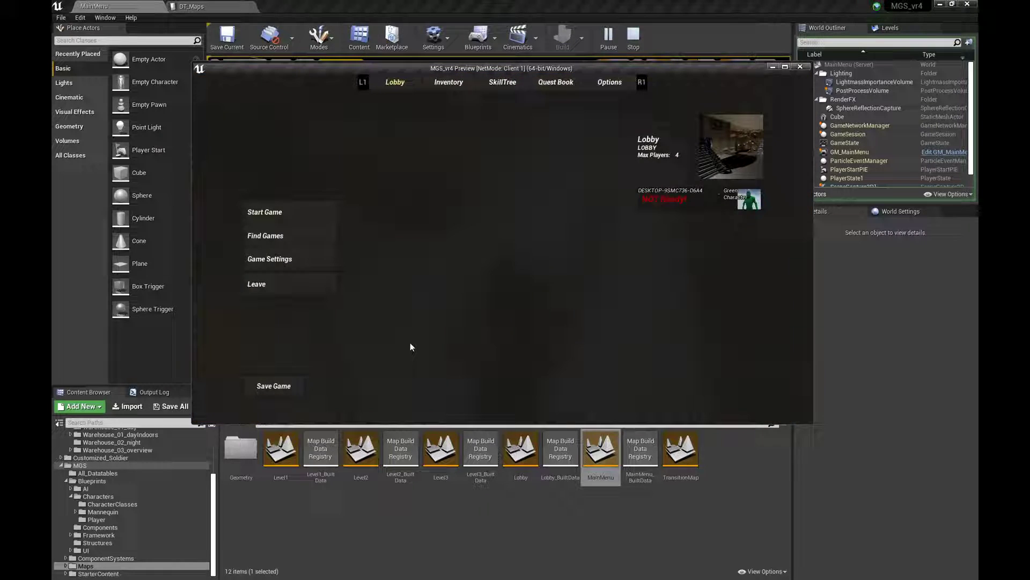
- Select and accept Main_Warehouse_01 in Game Settings, host the game, then stop the test play
left_click(274, 259)
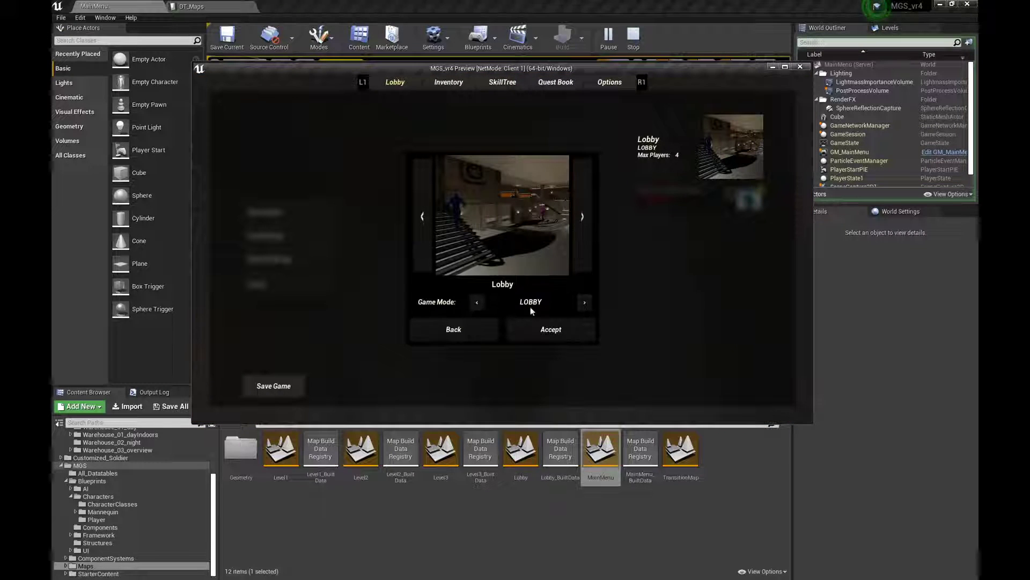
left_click(574, 241)
left_click(576, 240)
left_click(575, 240)
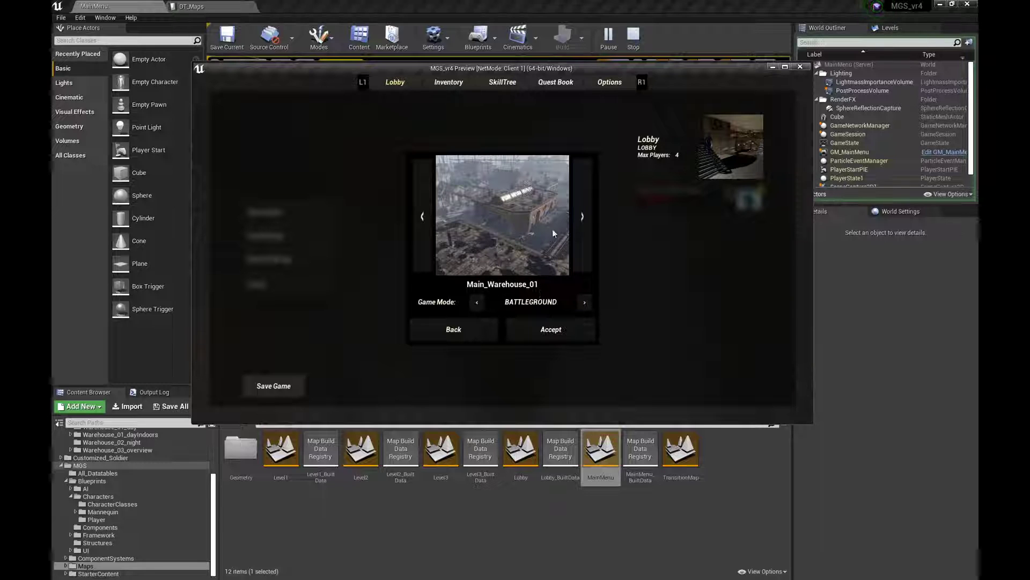
left_click(536, 329)
left_click(329, 203)
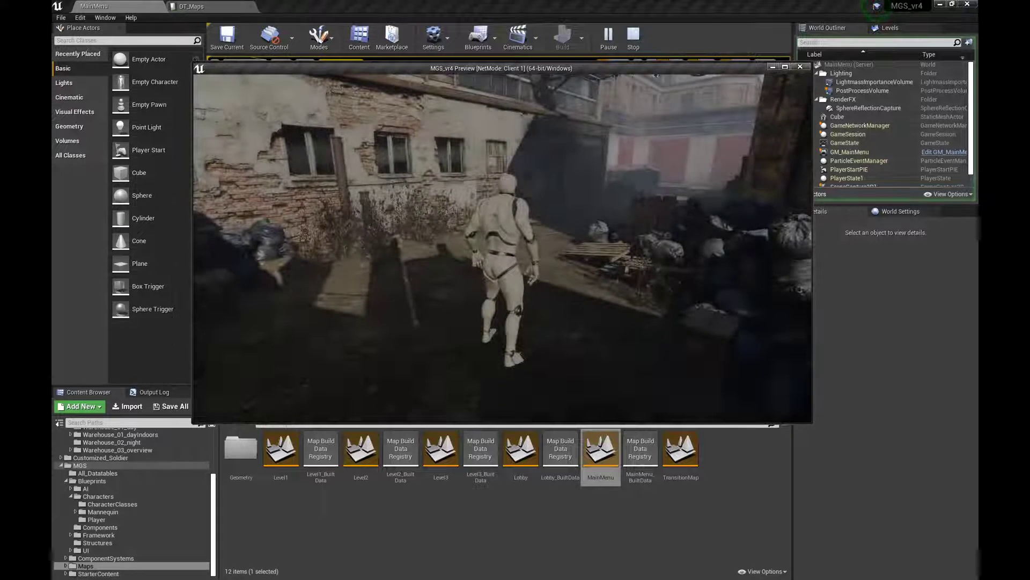
key("Escape")
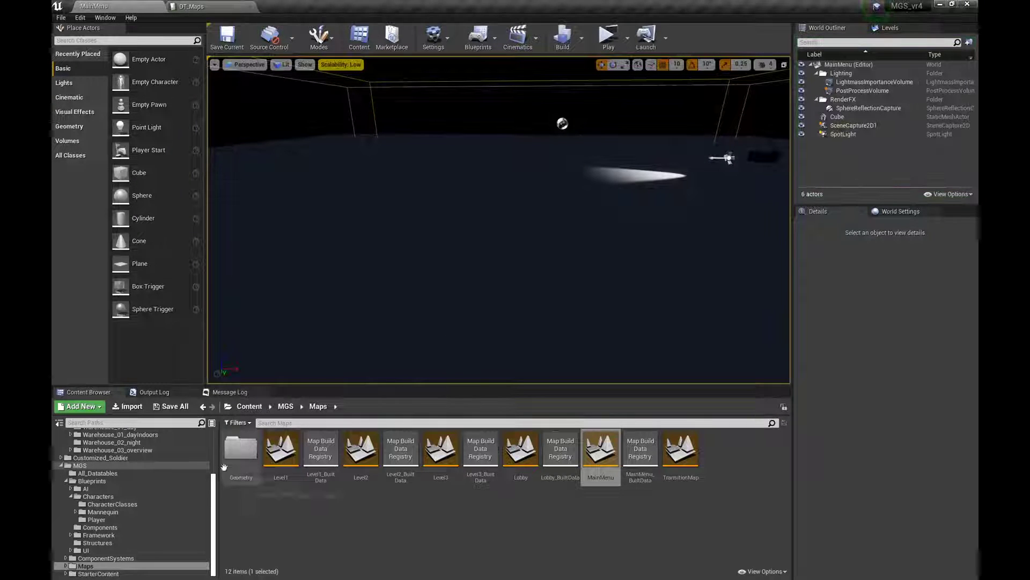
- Open Main_Warehouse_01 and set its World Settings GameMode Override to GM_Gameplay
scroll(215, 485, "up", 3)
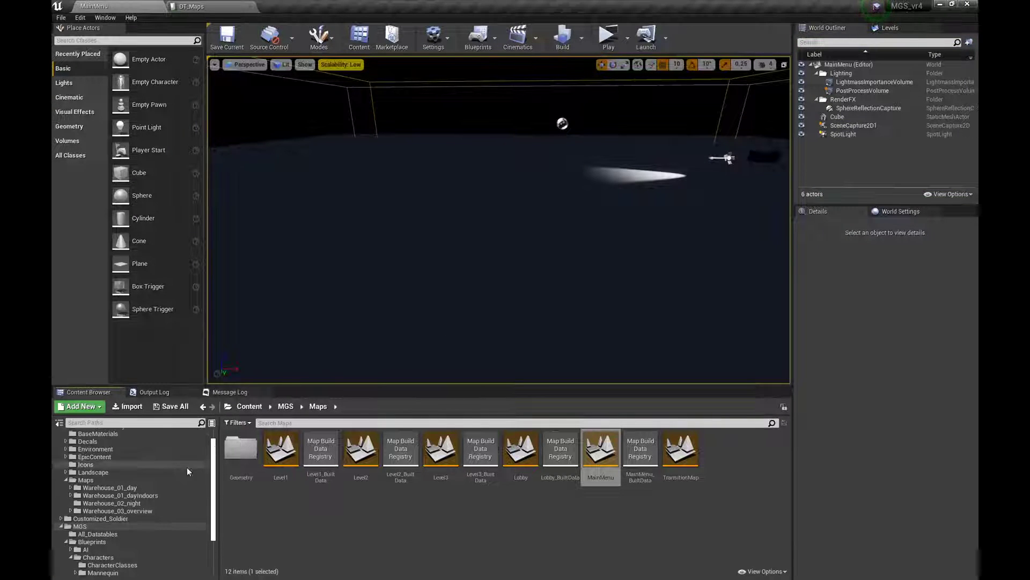
left_click(123, 487)
double_click(283, 459)
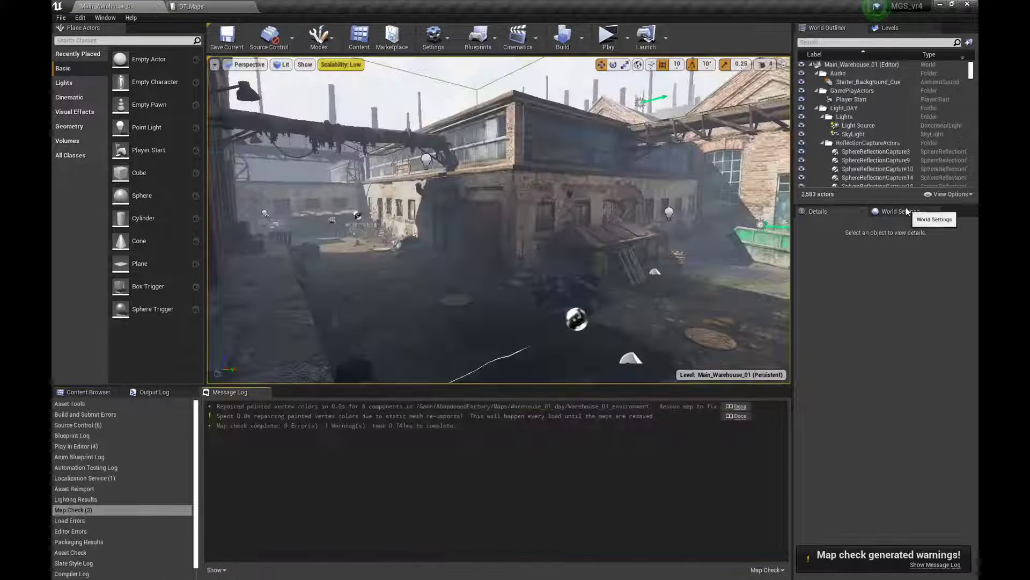
left_click(907, 212)
left_click(887, 283)
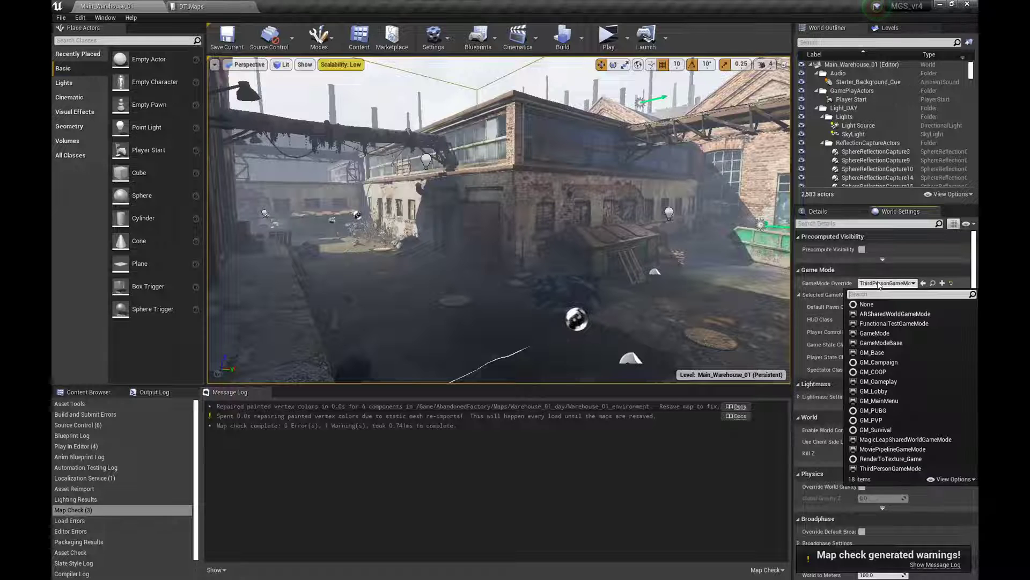
left_click(878, 381)
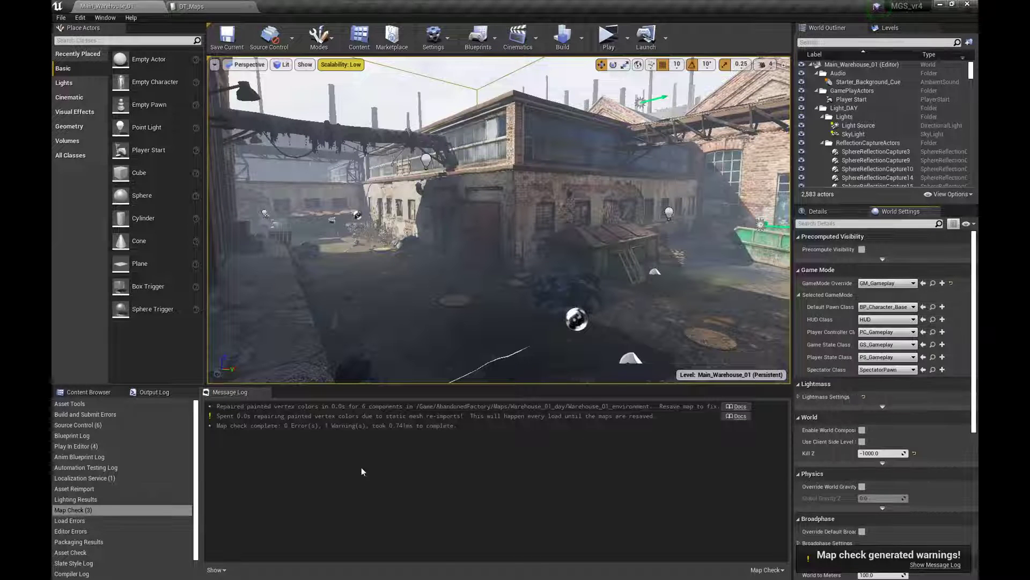
- Save all changes including the modified map, then browse to the MGS Maps folder
left_click(86, 392)
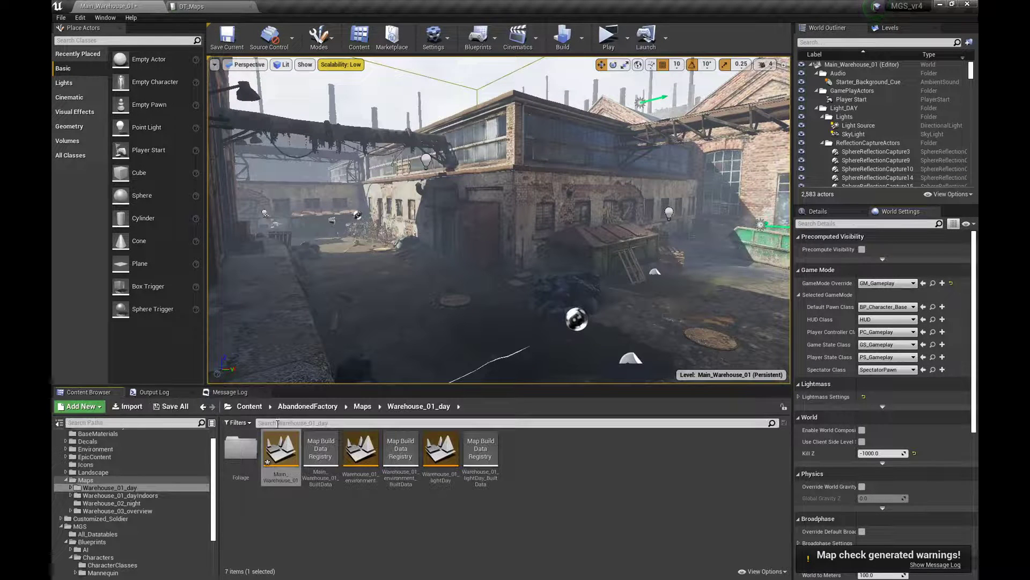
left_click(190, 406)
left_click(598, 382)
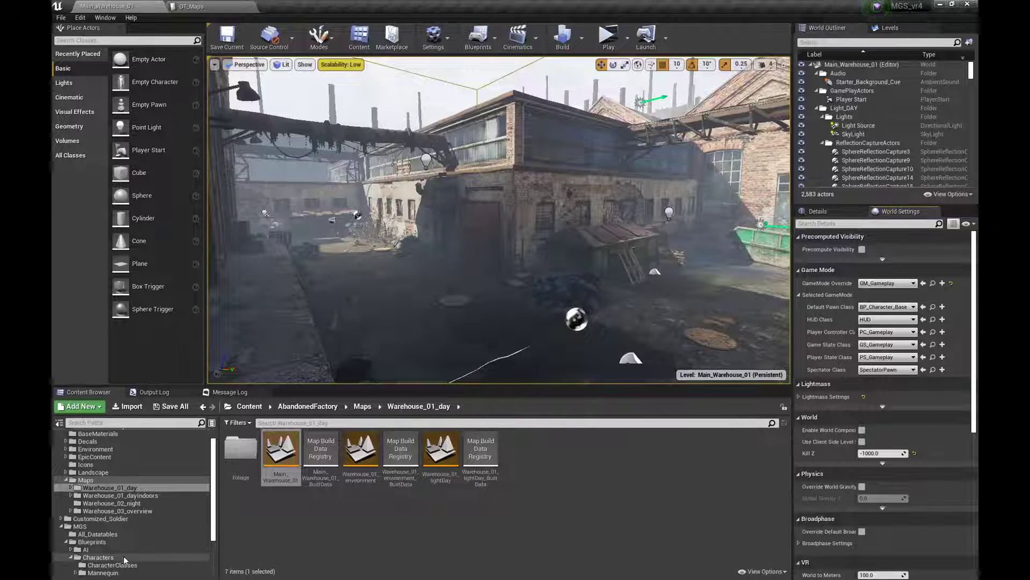
left_click(214, 523)
left_click_drag(214, 523, 213, 557)
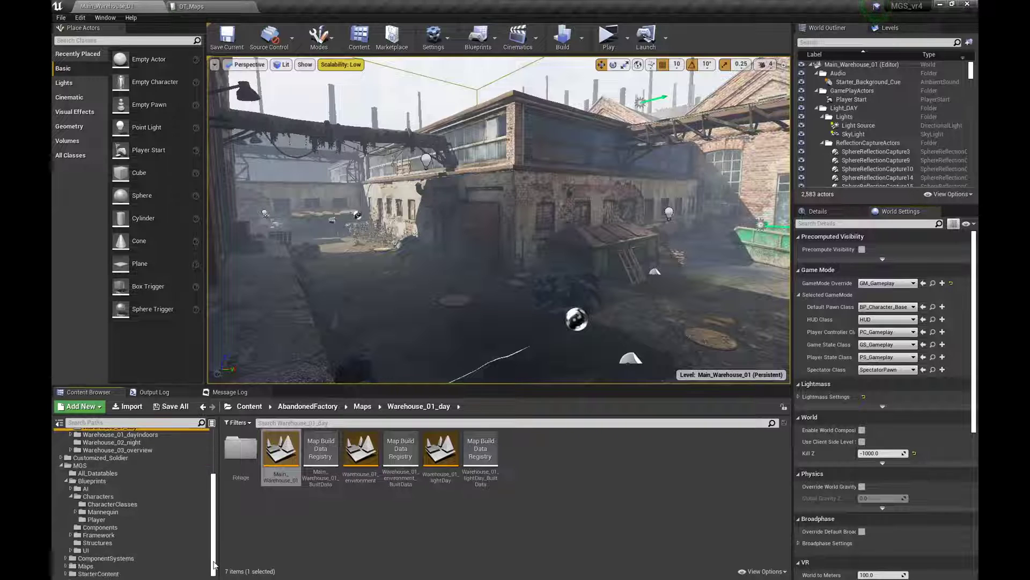
left_click(86, 565)
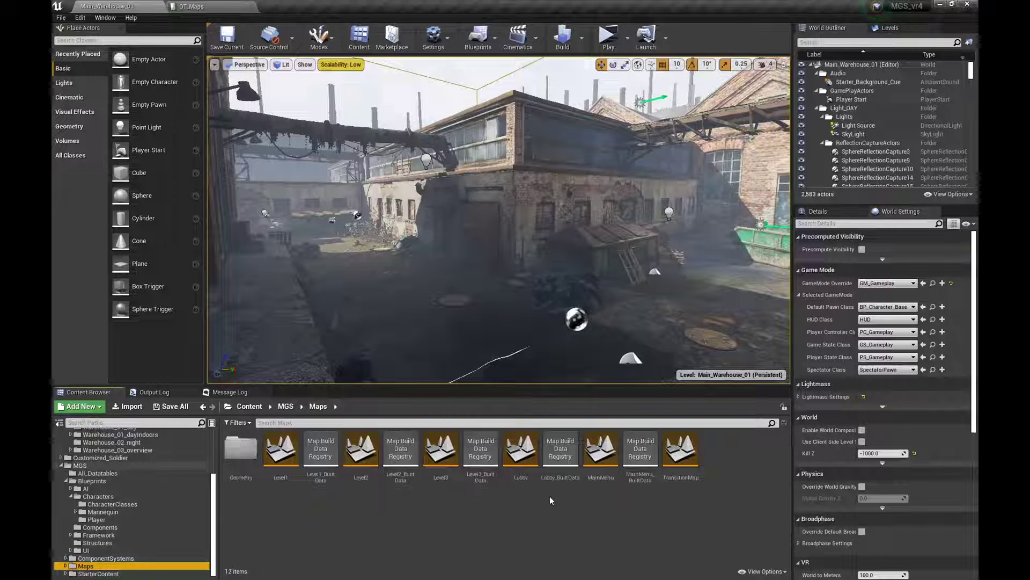
- Play the MainMenu level, cycle the character selector to Green Character and start the game
double_click(600, 451)
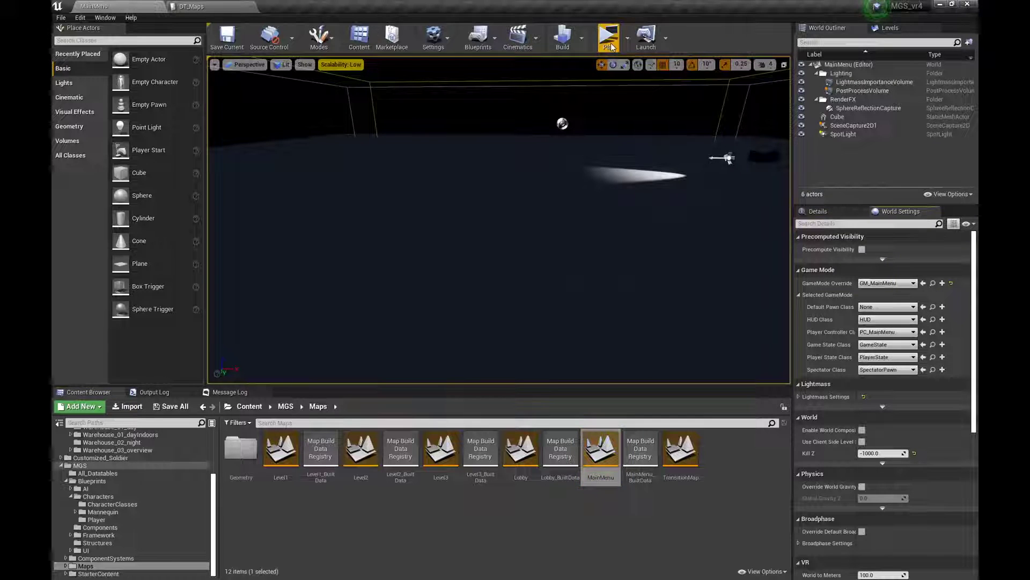
left_click(610, 45)
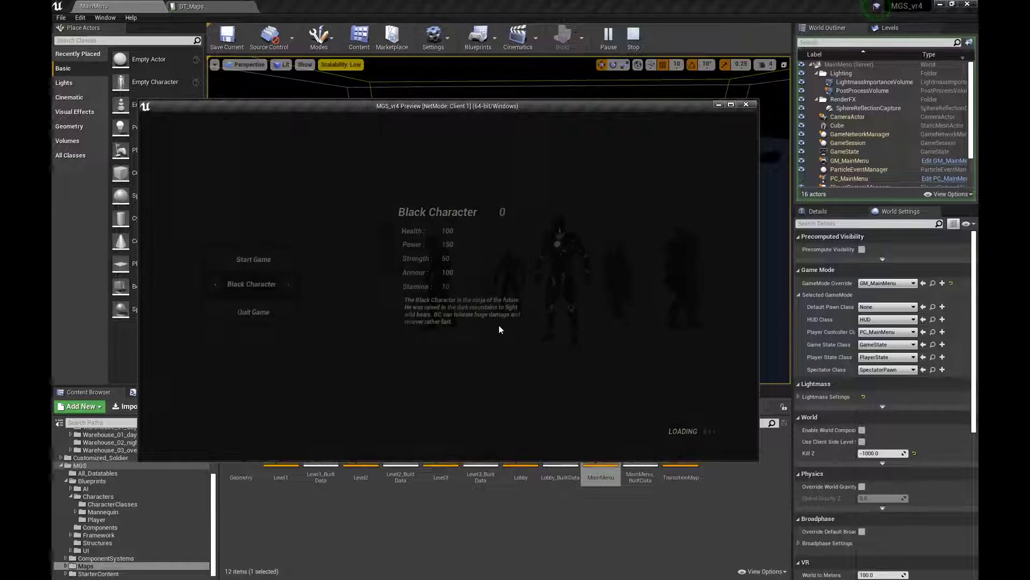
left_click(293, 284)
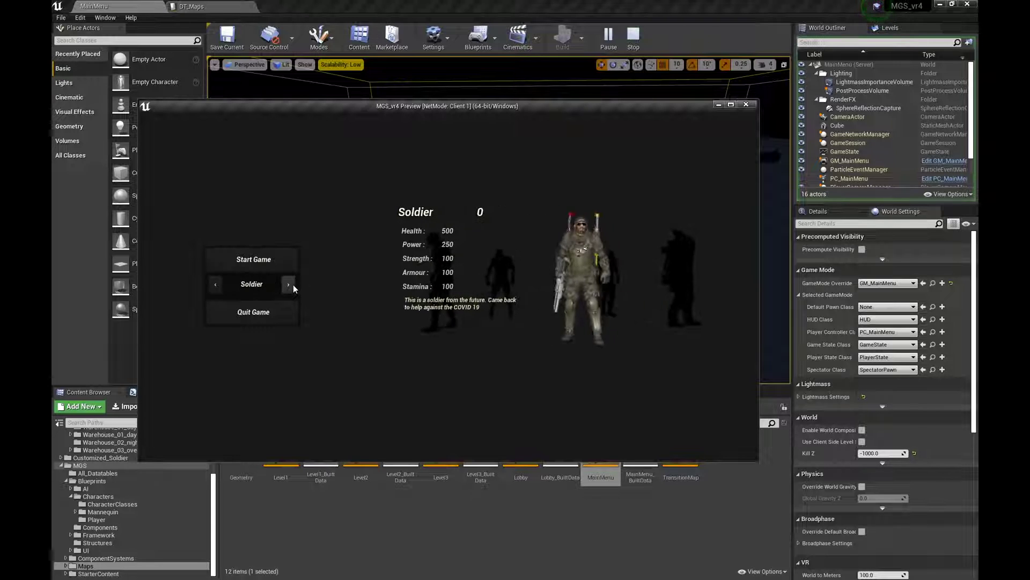
left_click(286, 280)
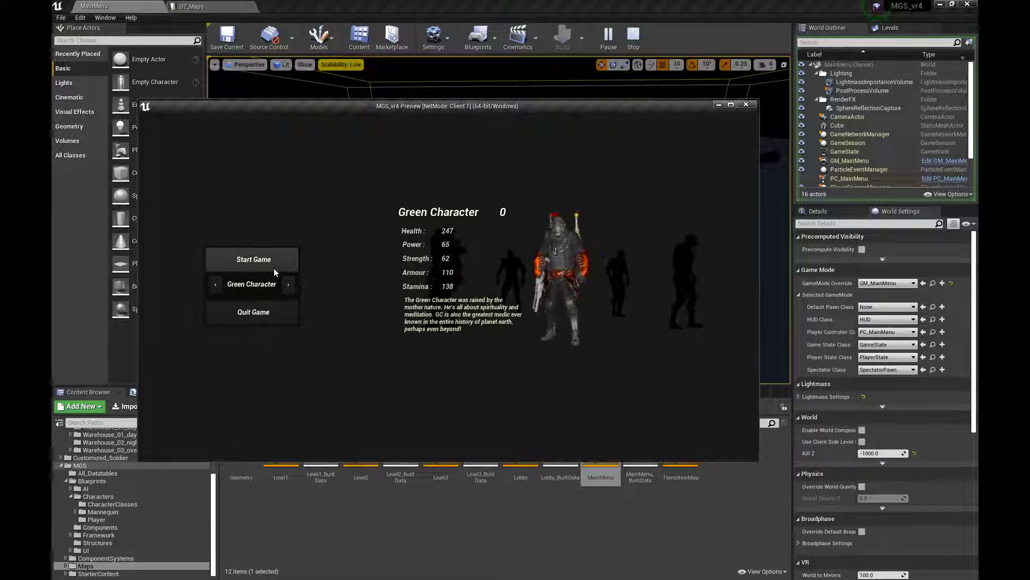
left_click(274, 270)
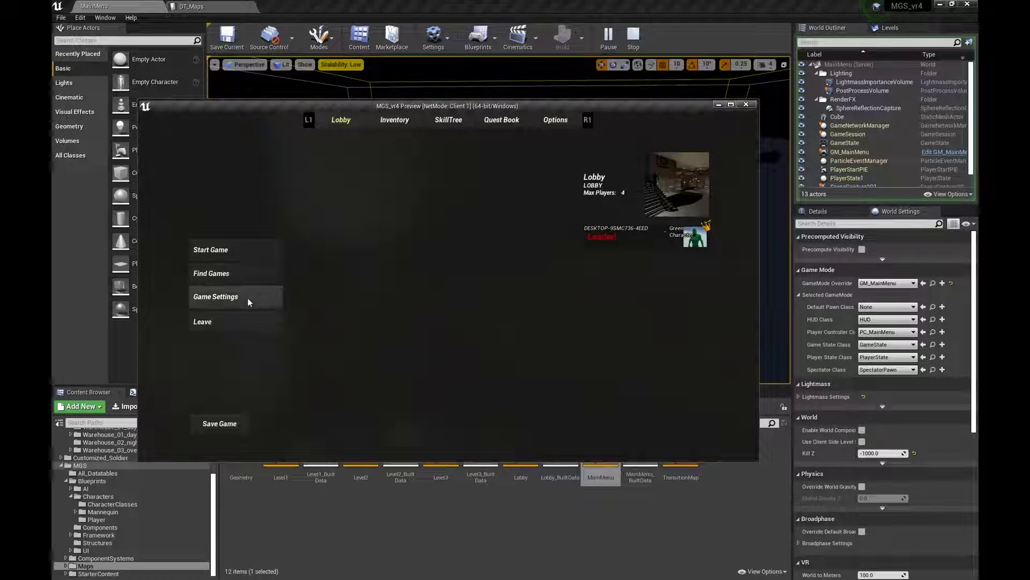
- Advance Game Settings to Main_Warehouse_01, accept it and start the match
left_click(246, 297)
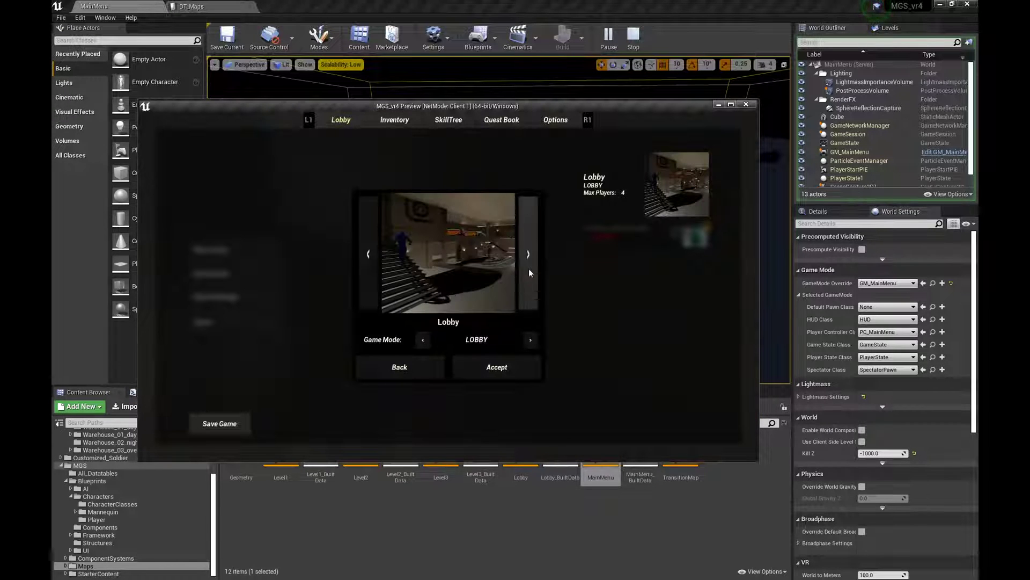
left_click(529, 268)
left_click(529, 268)
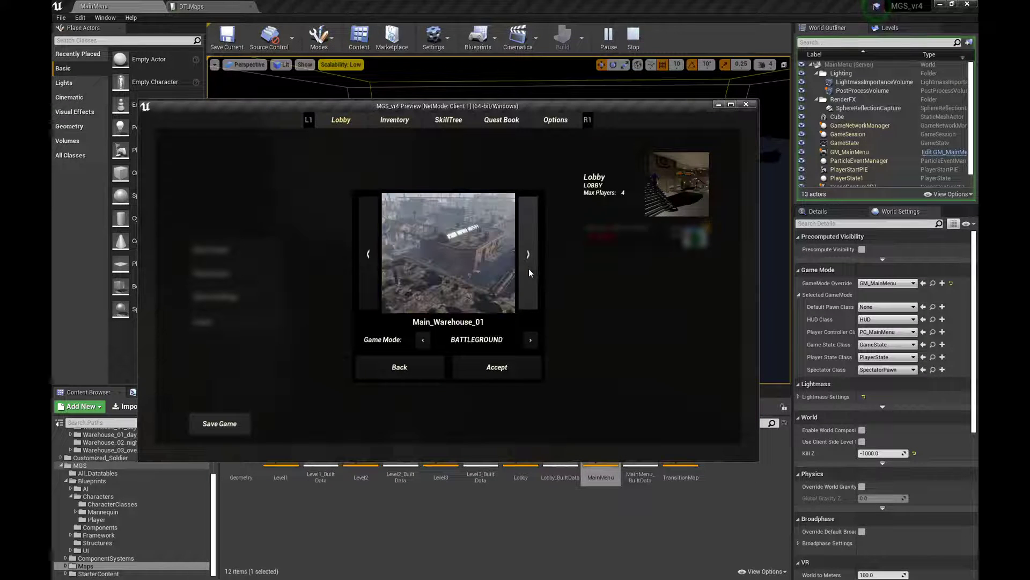
left_click(475, 377)
left_click(234, 251)
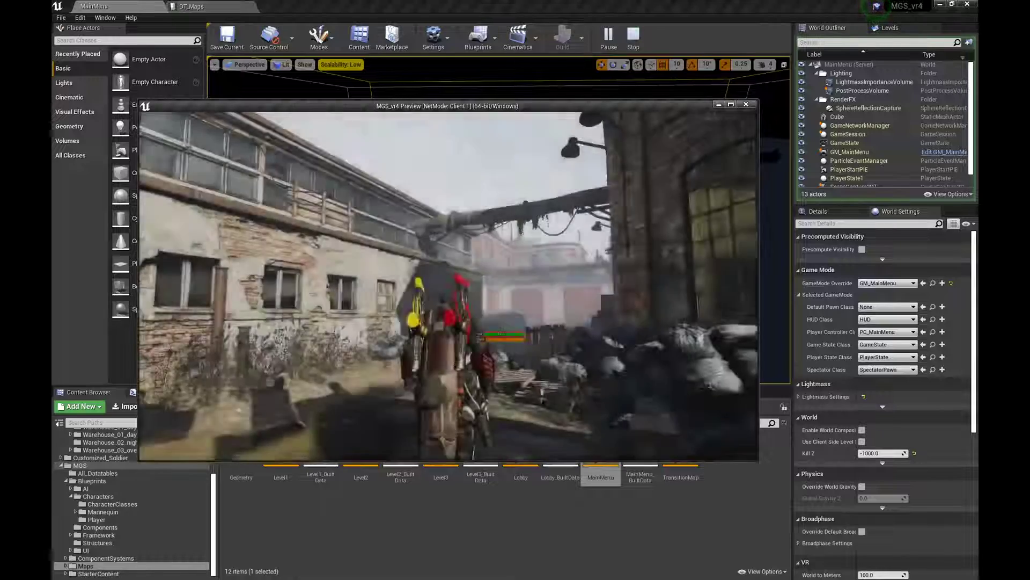
- Run the character through the warehouse alleys, courtyards, scaffolding and waterfront to the dumpster by the pylons
key("w")
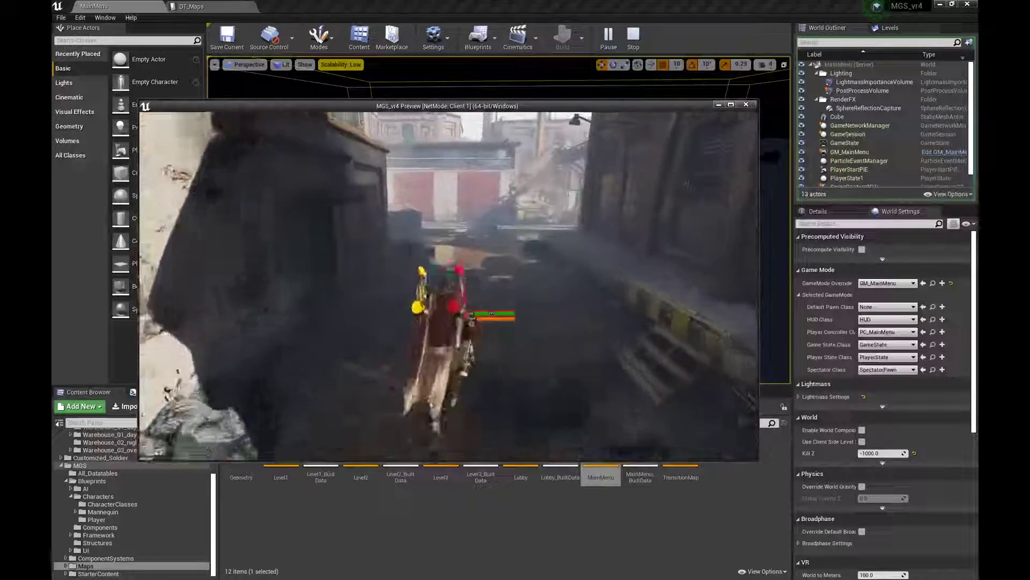
key("w")
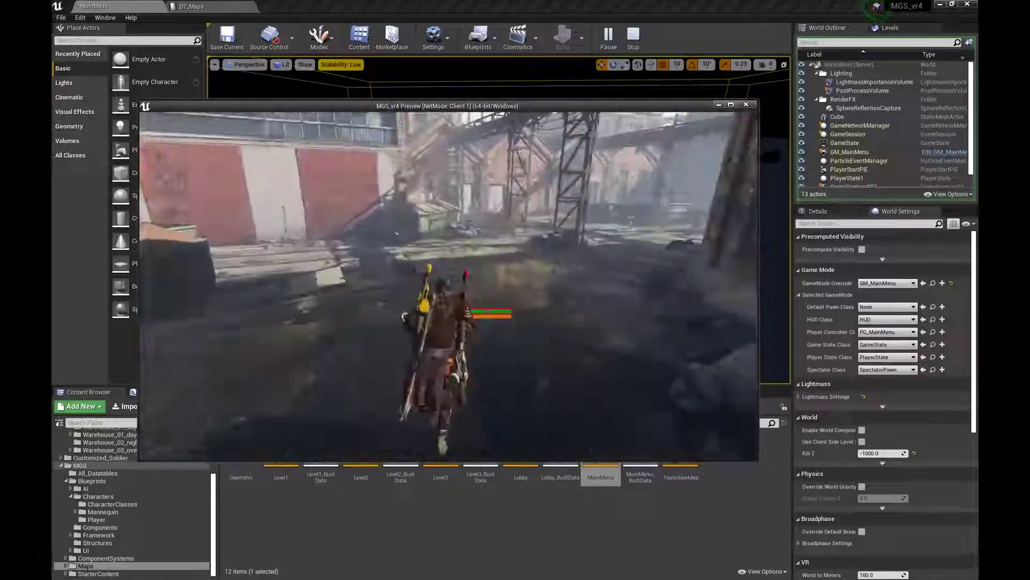
key("w")
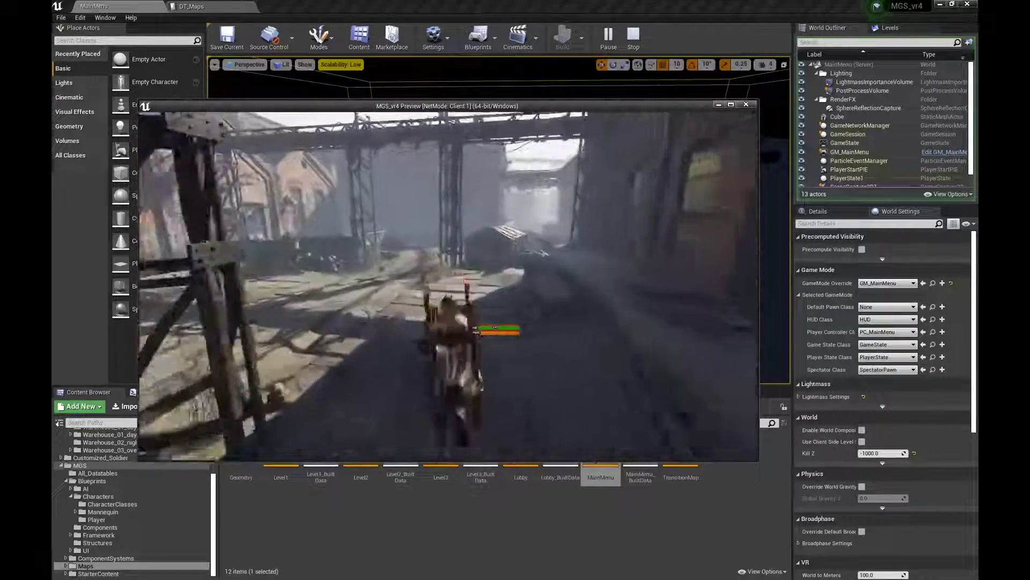
key("w")
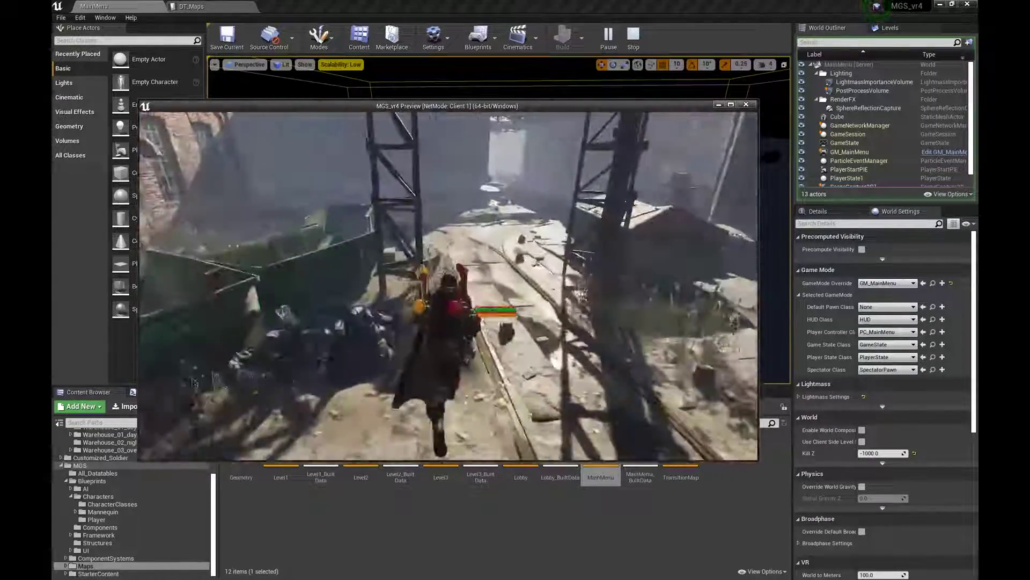
key("w")
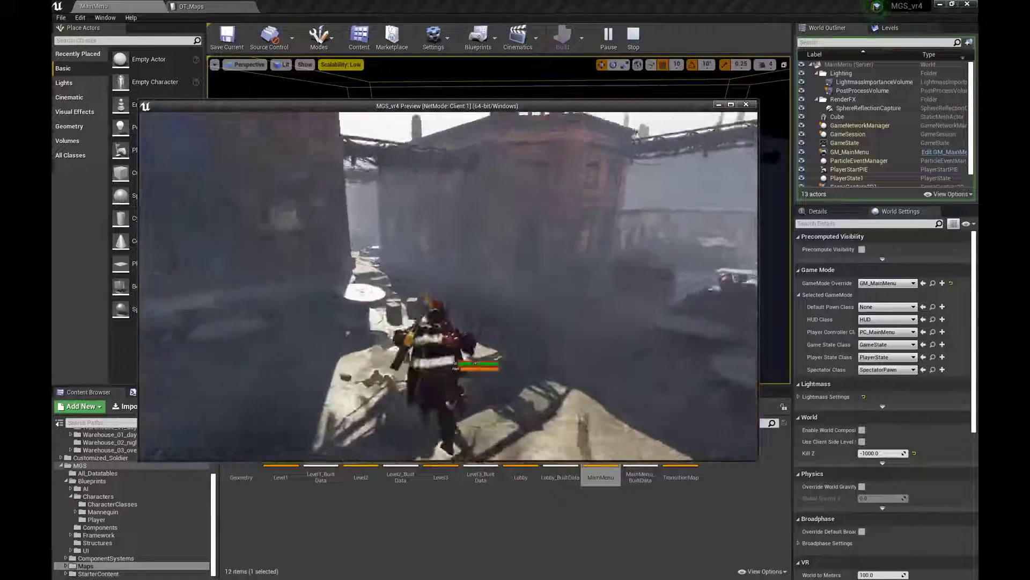
key("w")
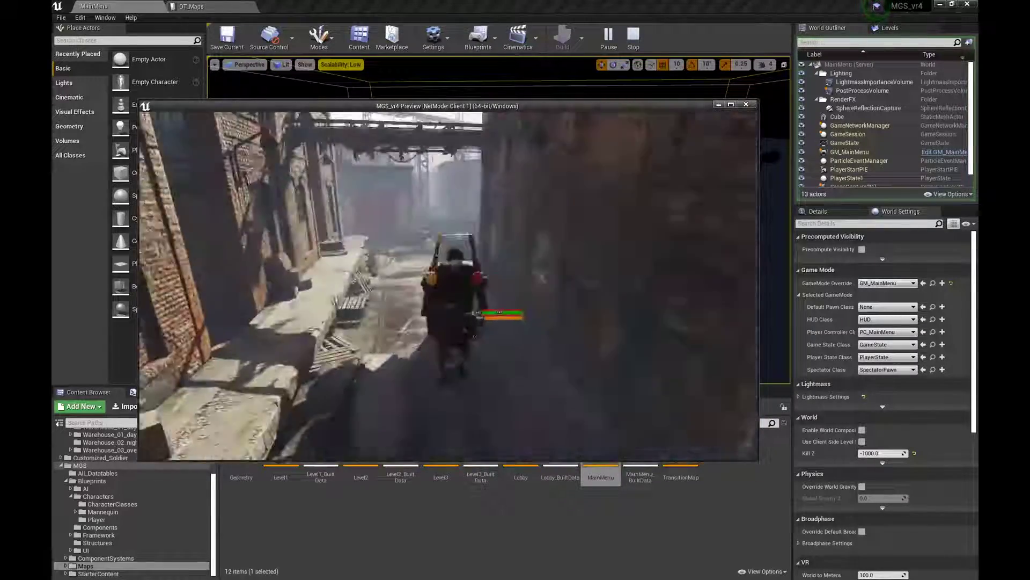
key("w")
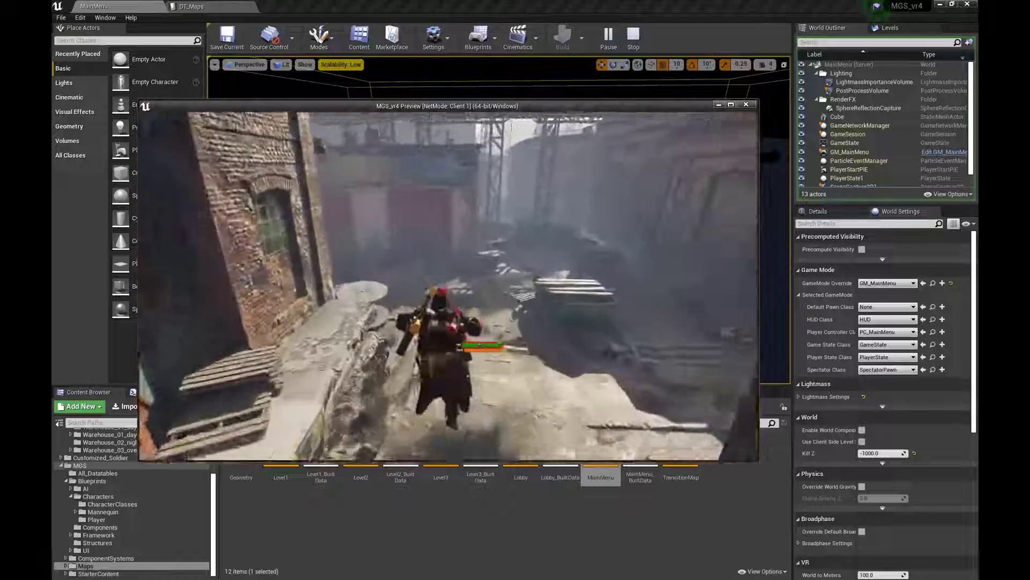
key("w")
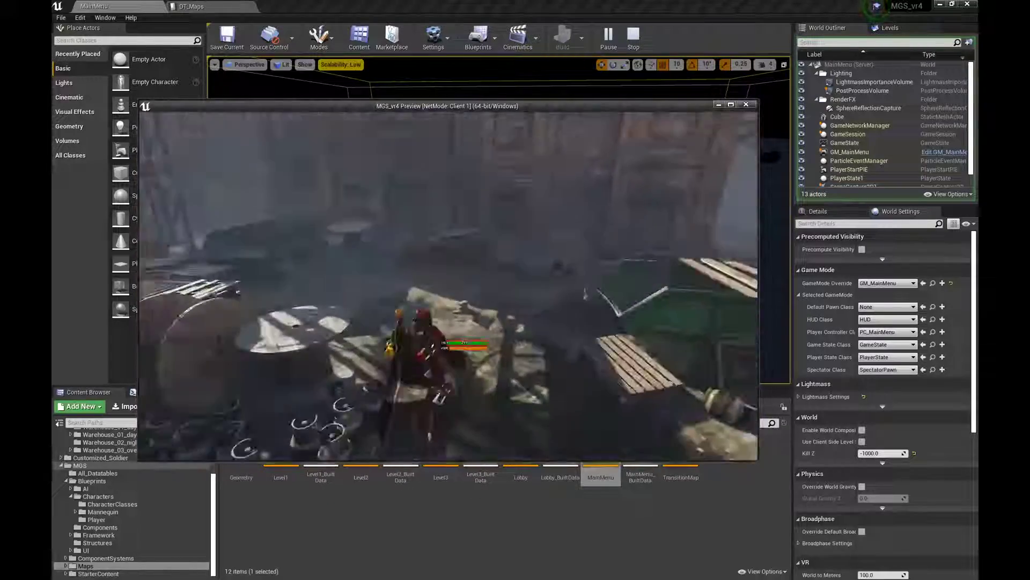
key("w")
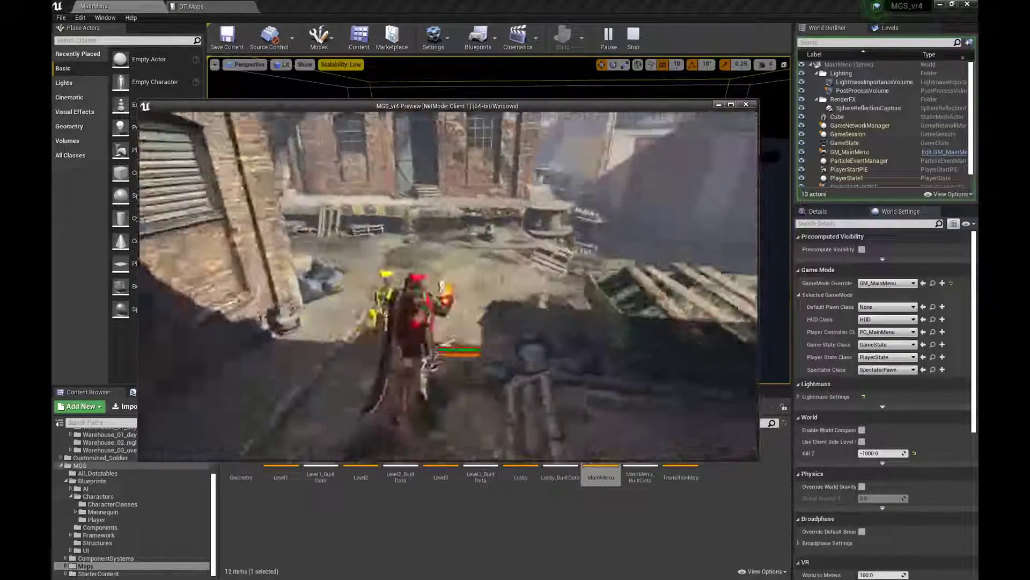
key("w")
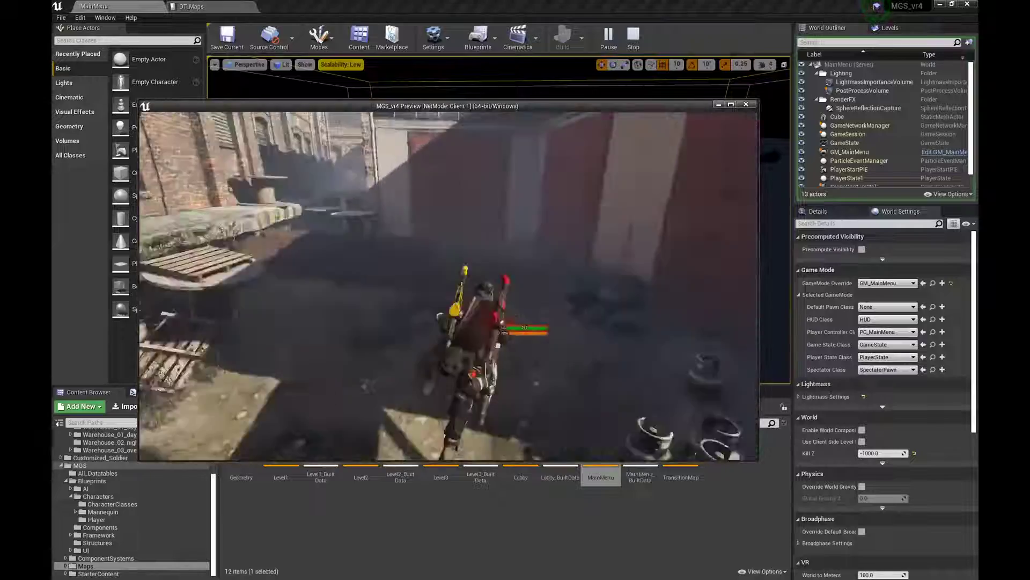
key("w")
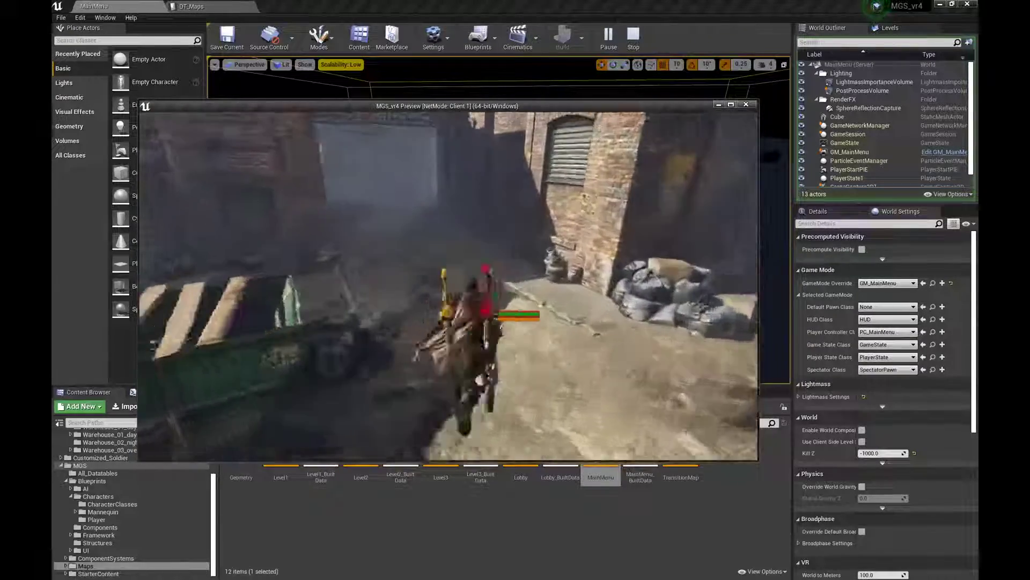
key("w")
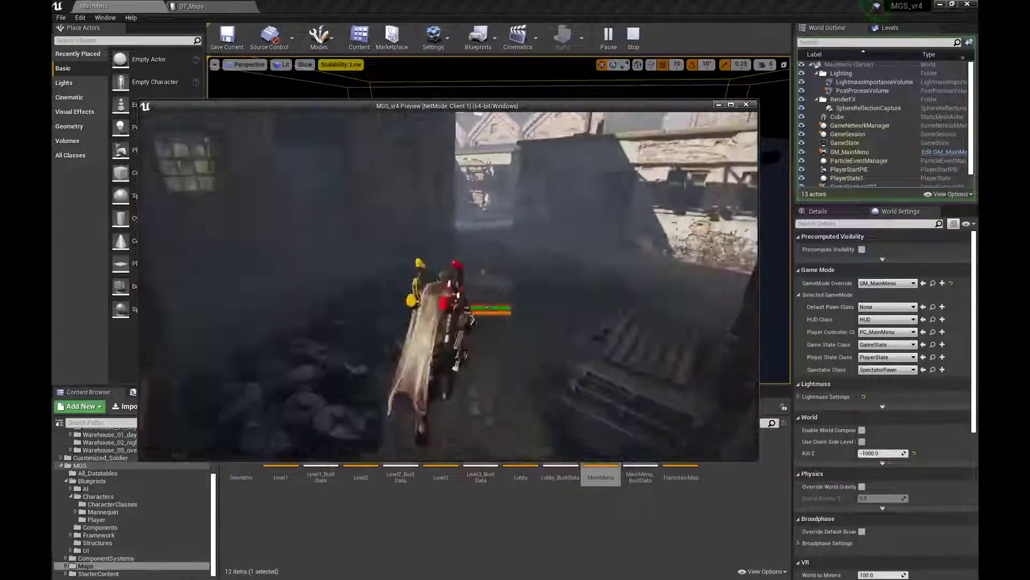
key("w")
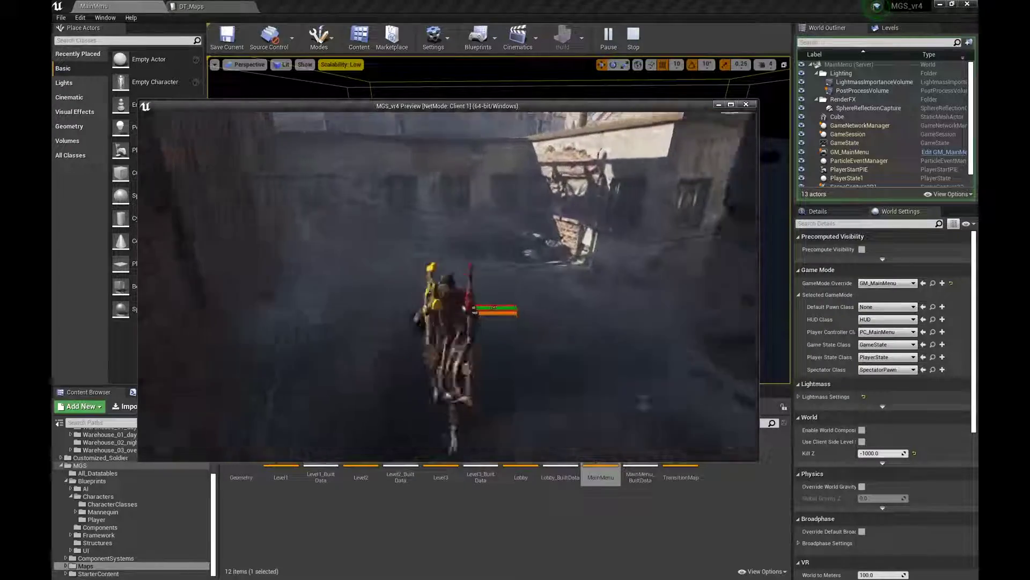
key("w")
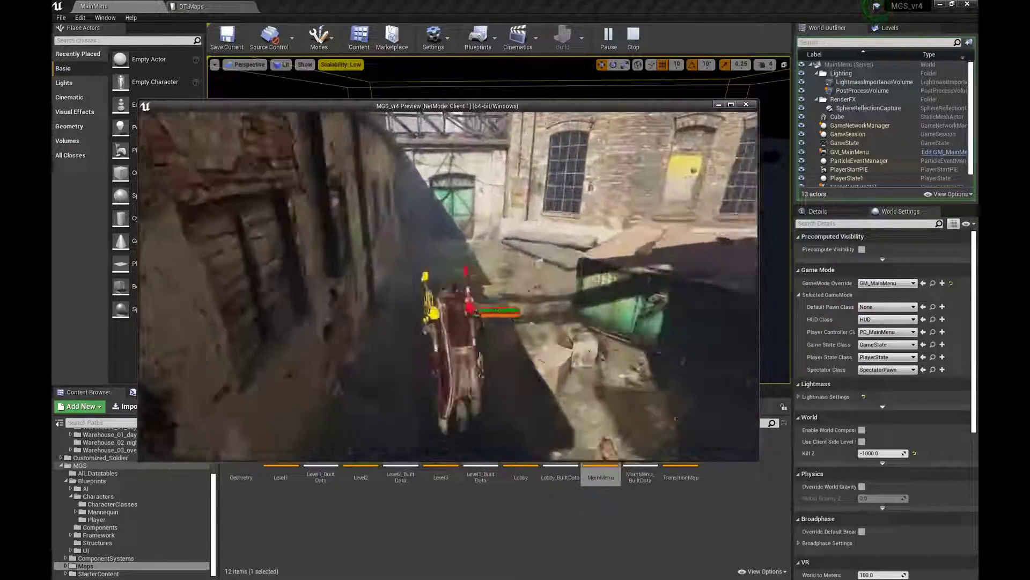
key("w")
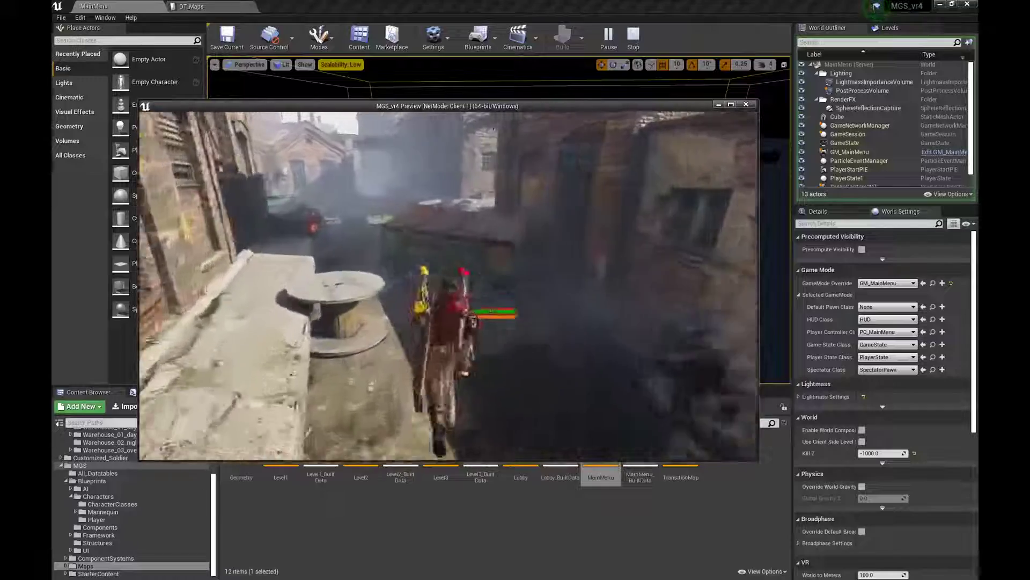
key("w")
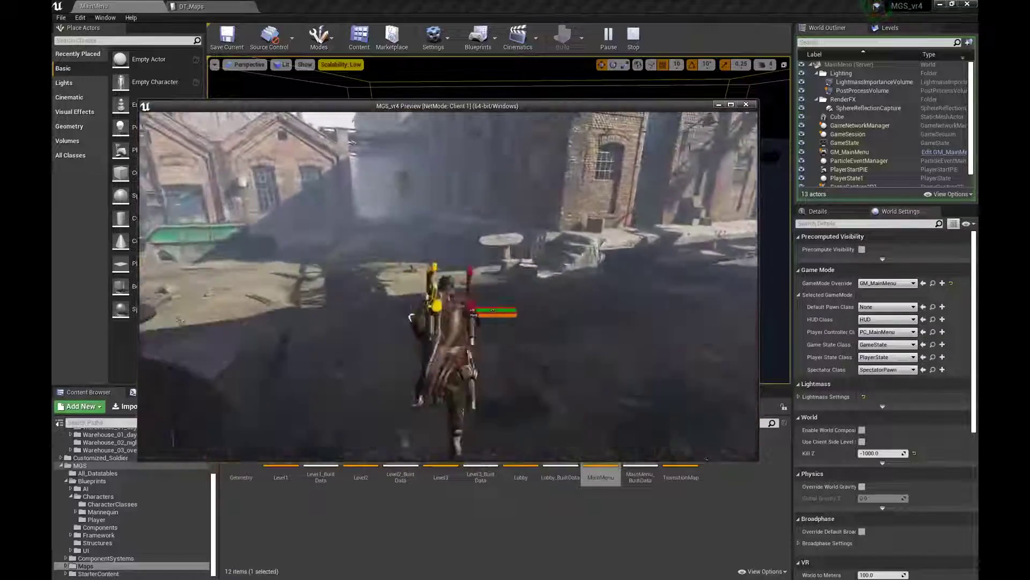
key("w")
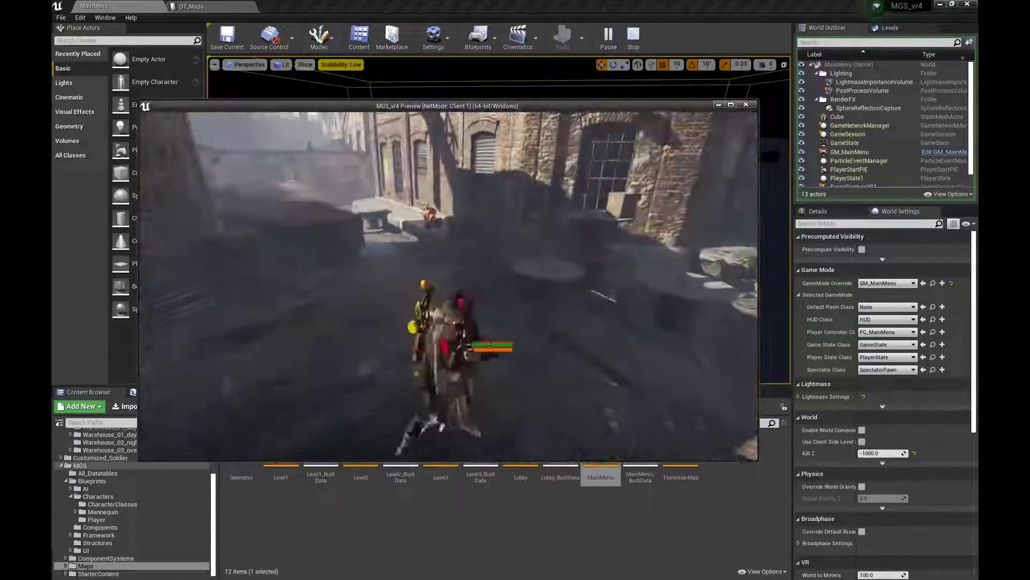
key("w")
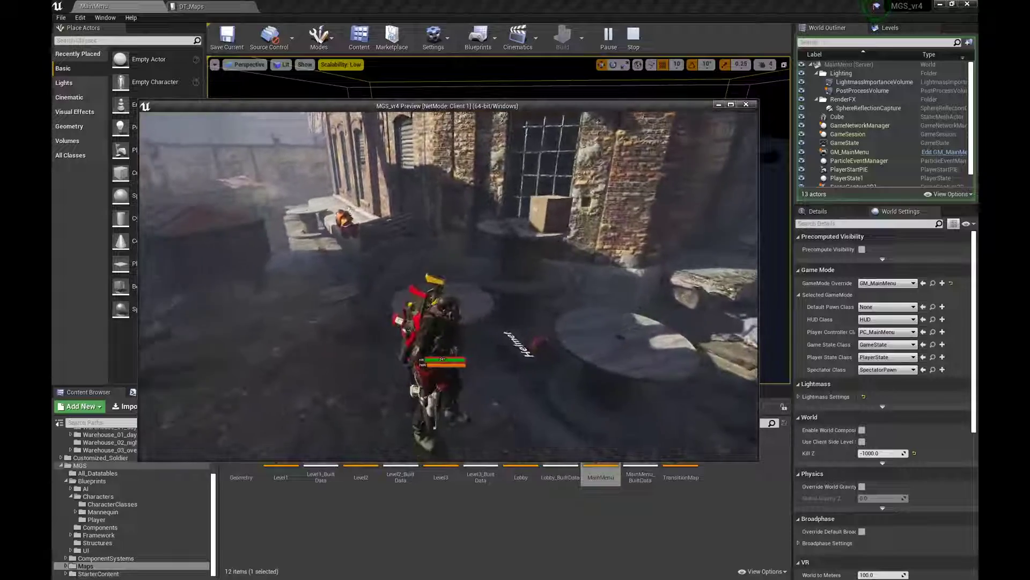
key("w")
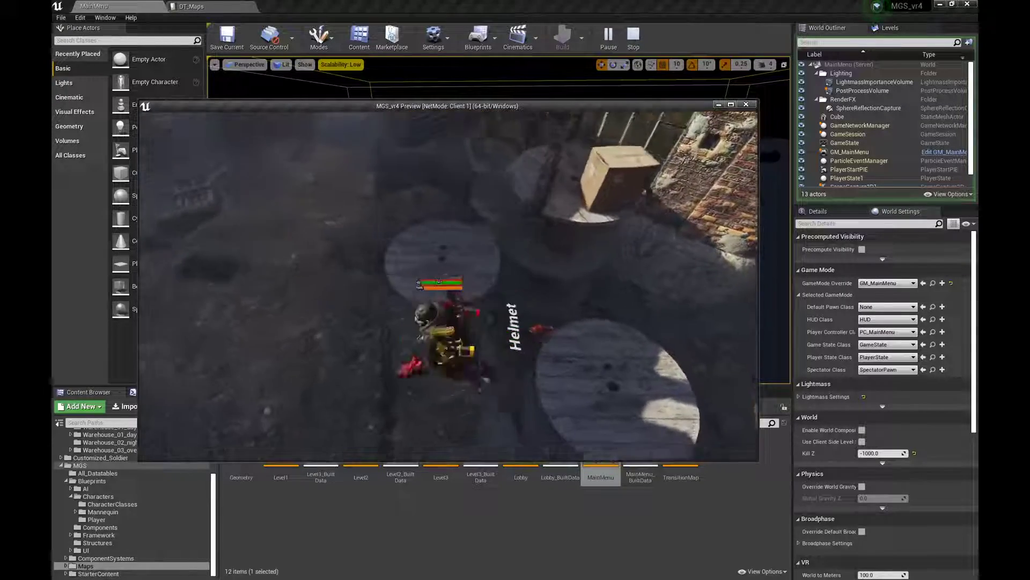
key("w")
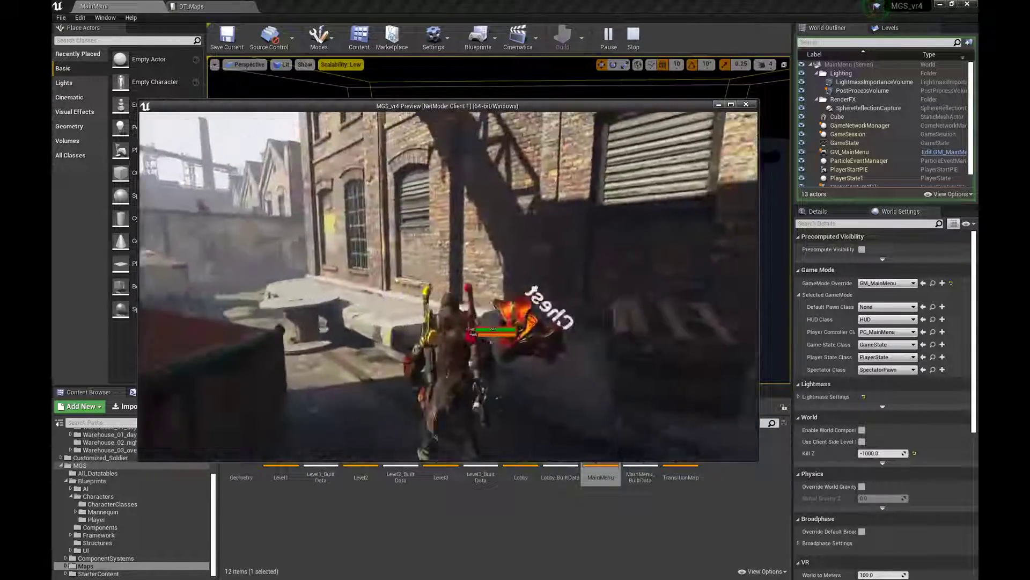
key("w")
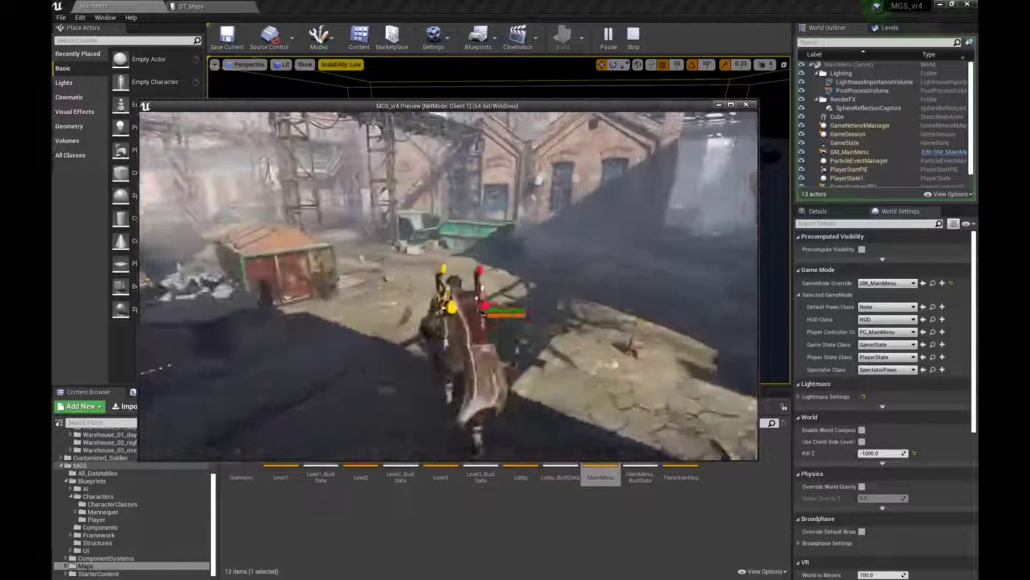
key("w")
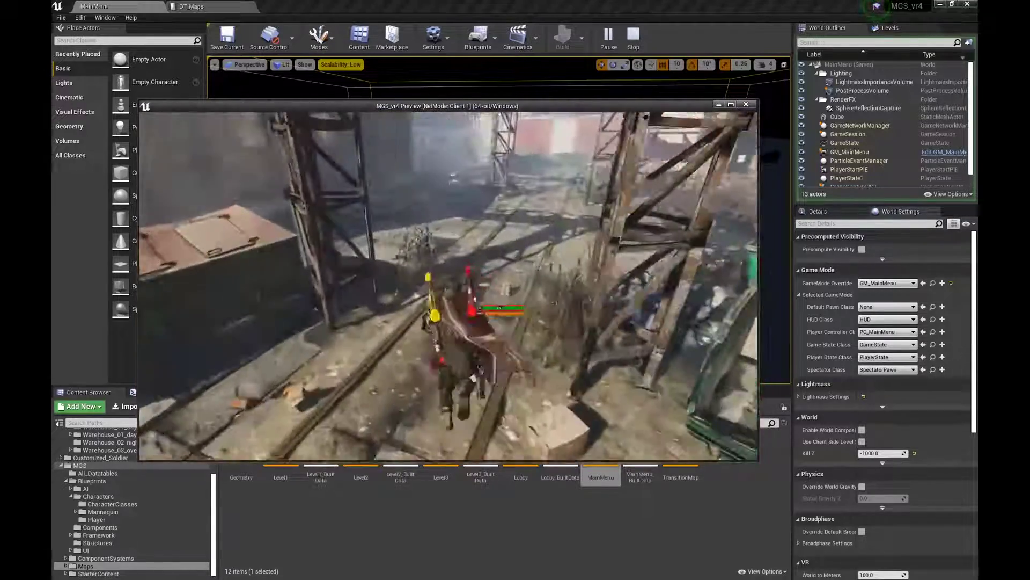
key("w")
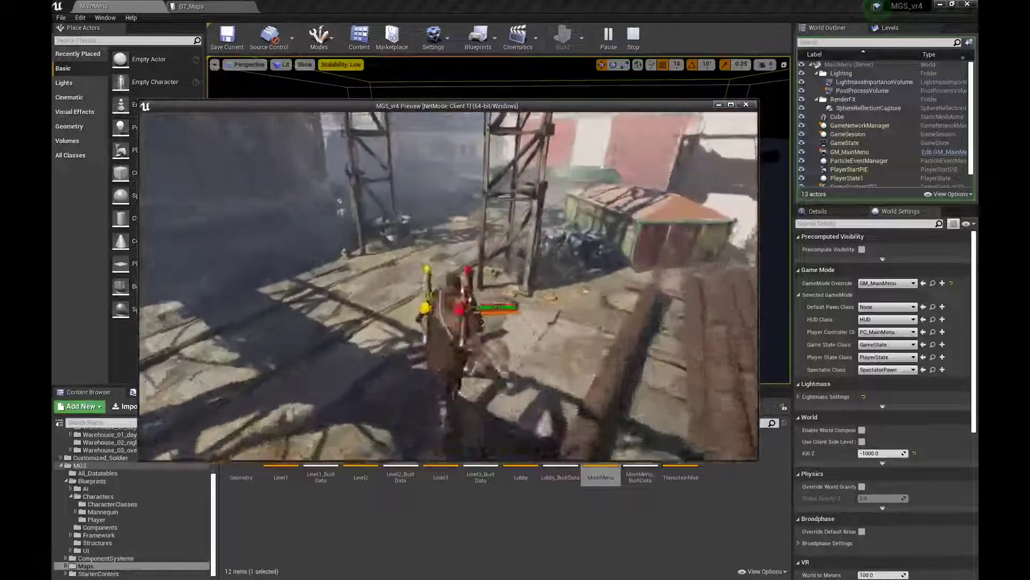
key("w")
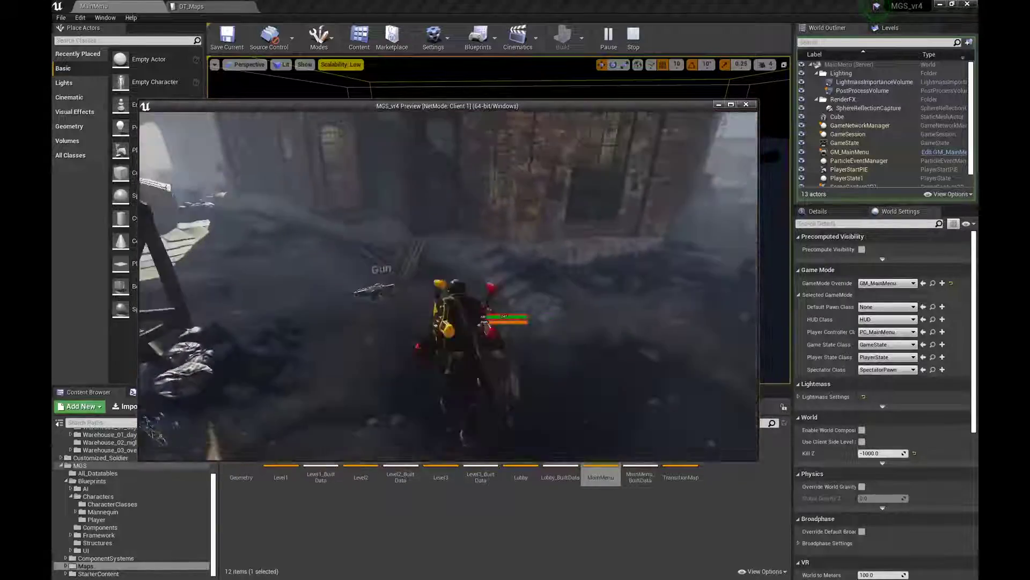
key("w")
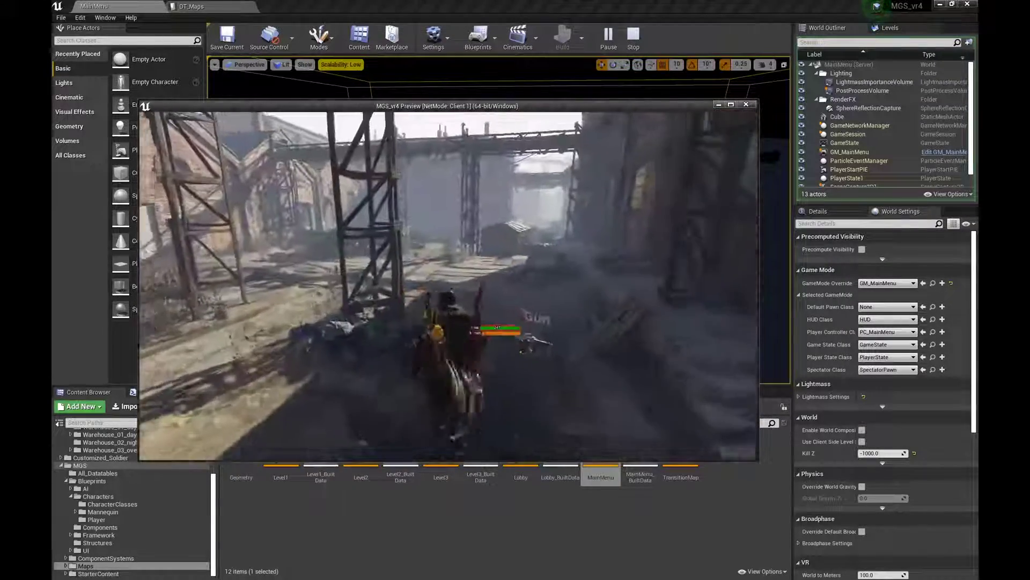
key("w")
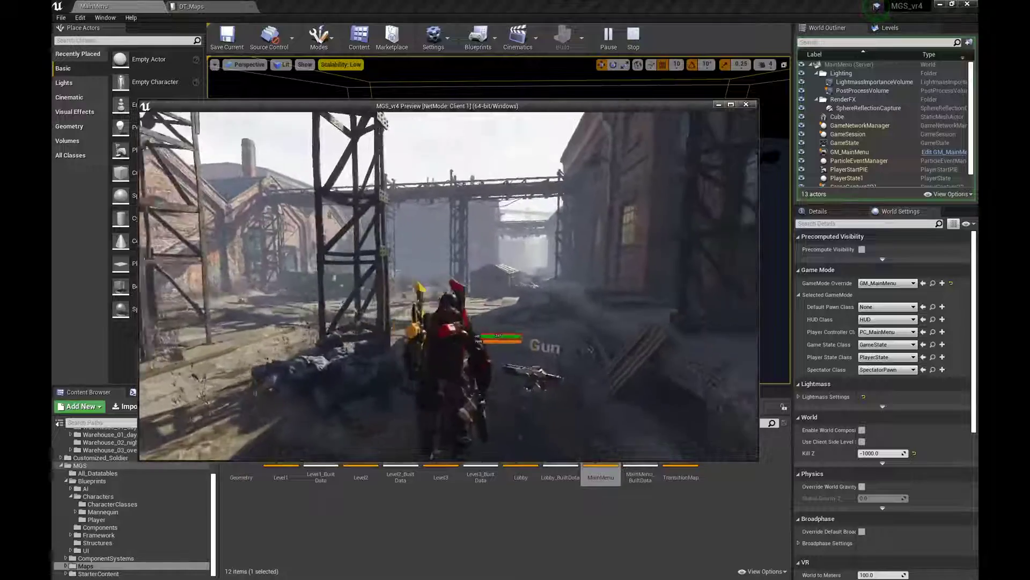
key("w")
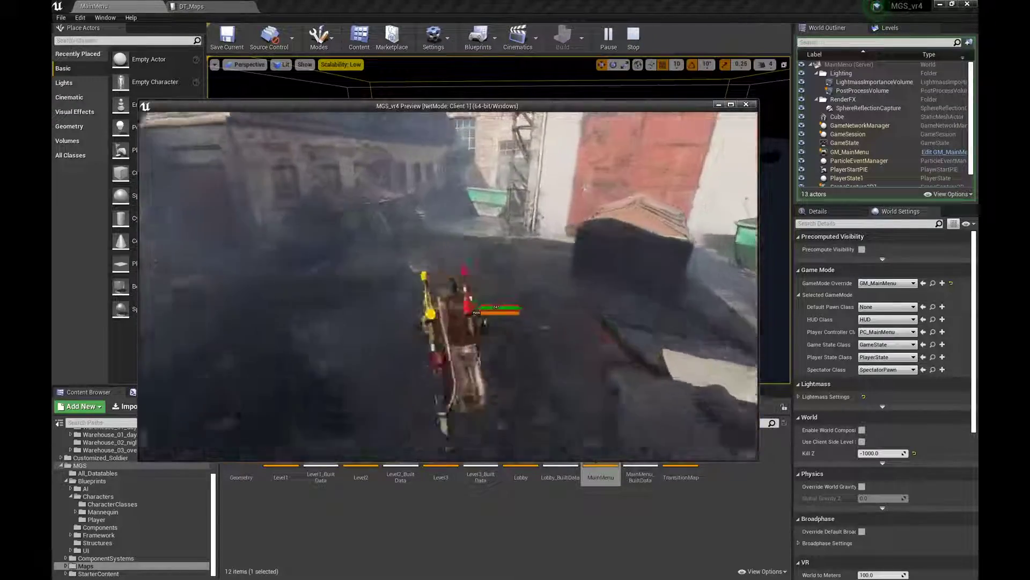
key("w")
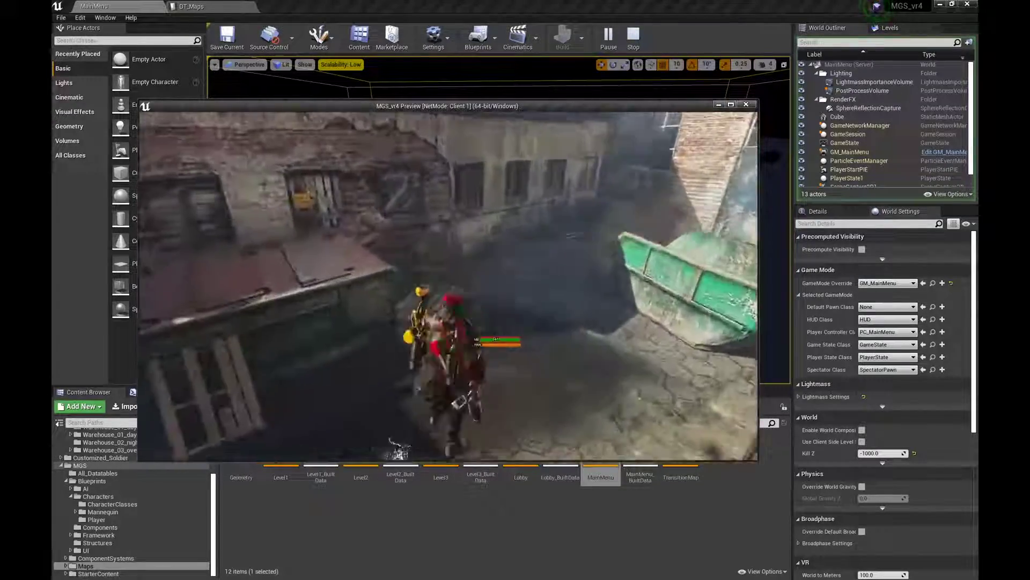
key("w")
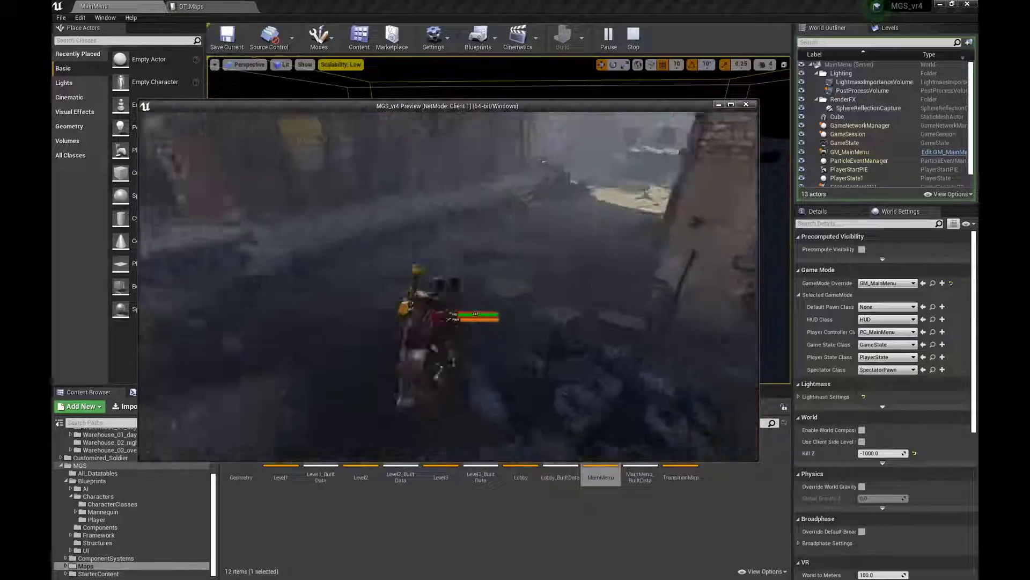
key("w")
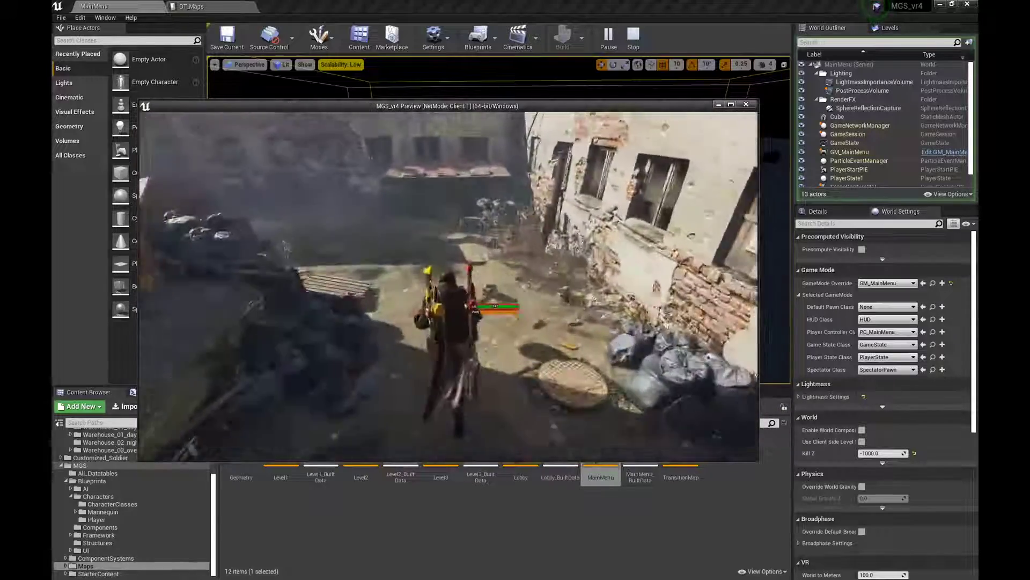
key("w")
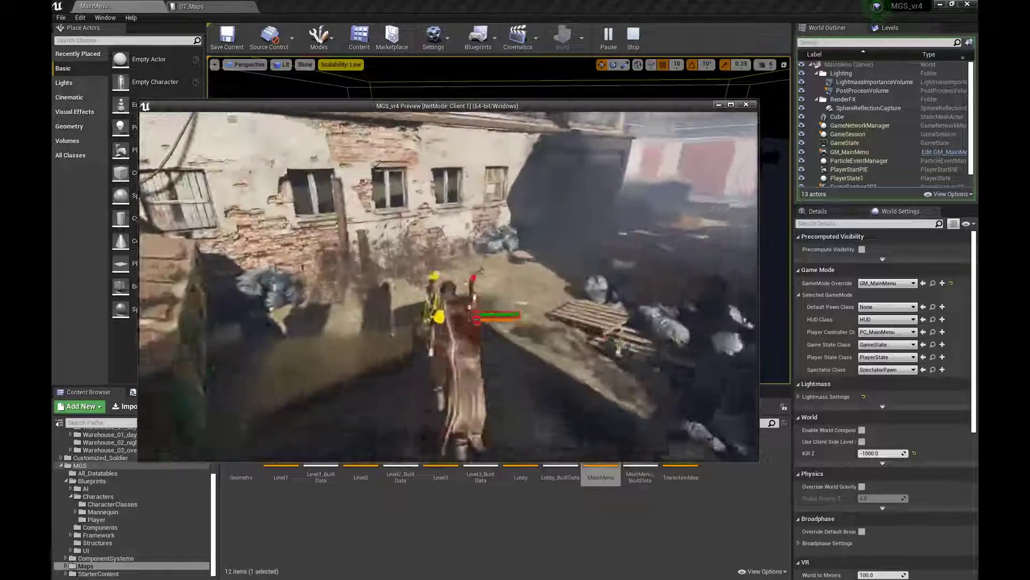
key("w")
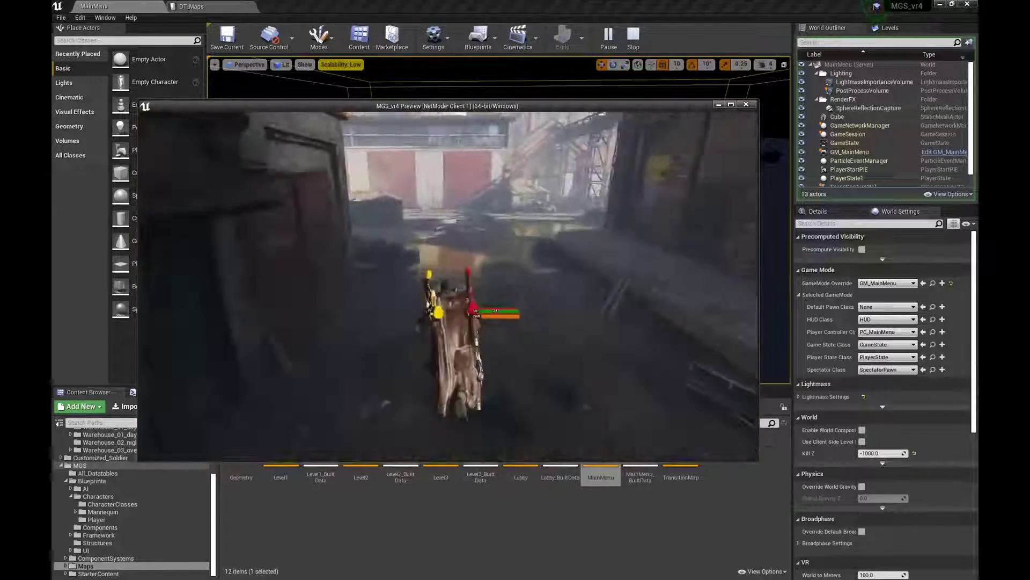
key("w")
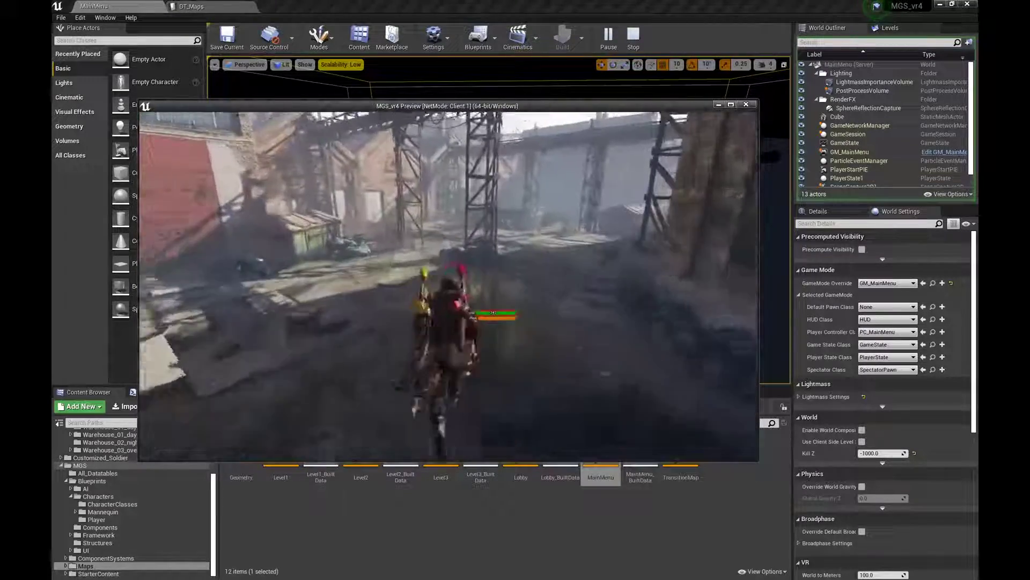
key("w")
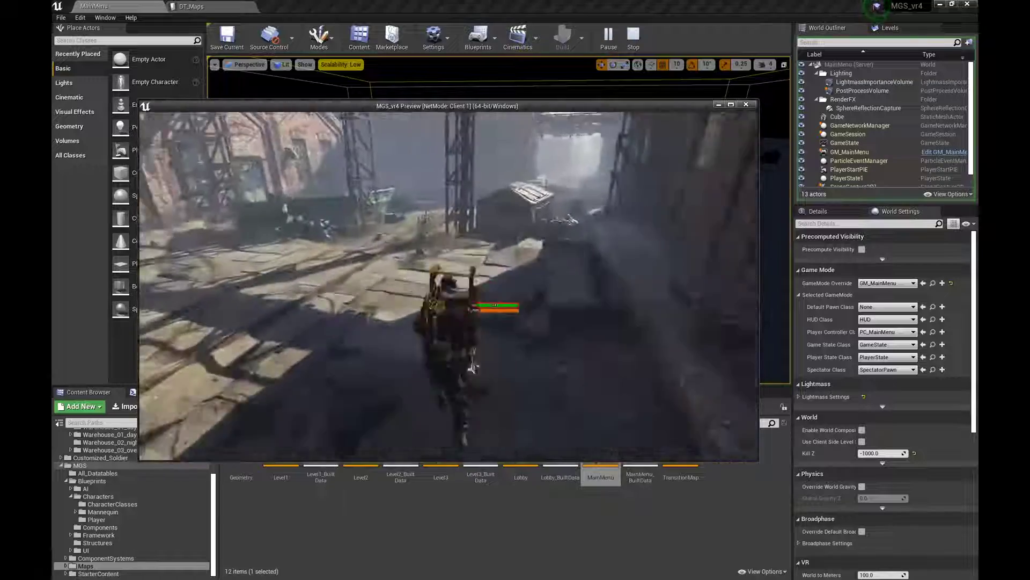
key("w")
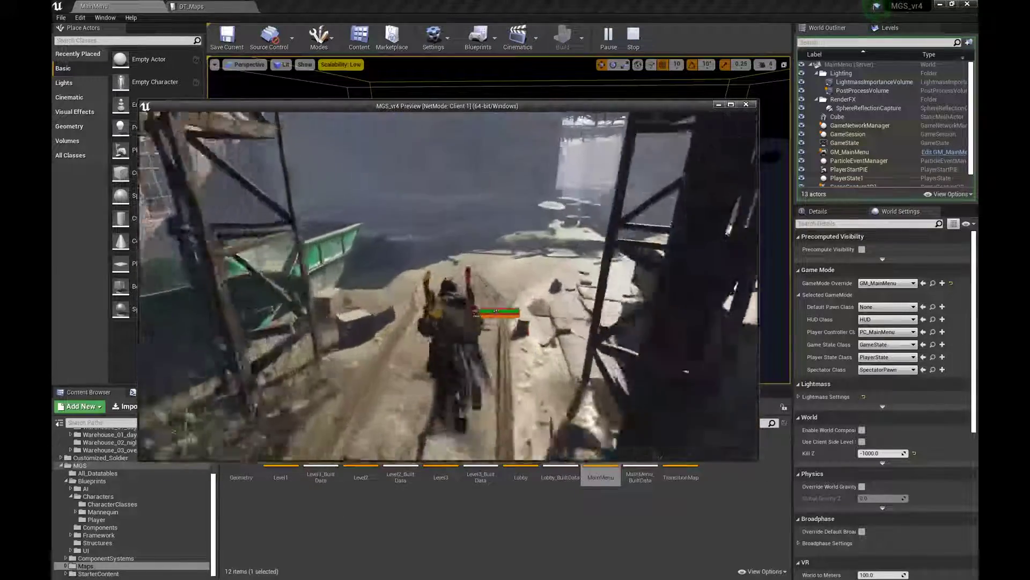
key("w")
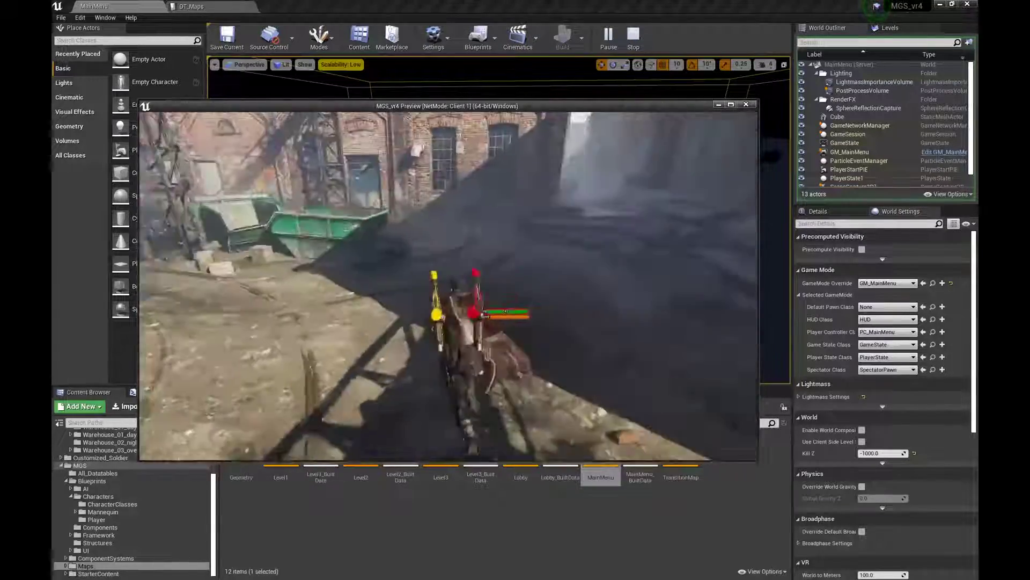
key("w")
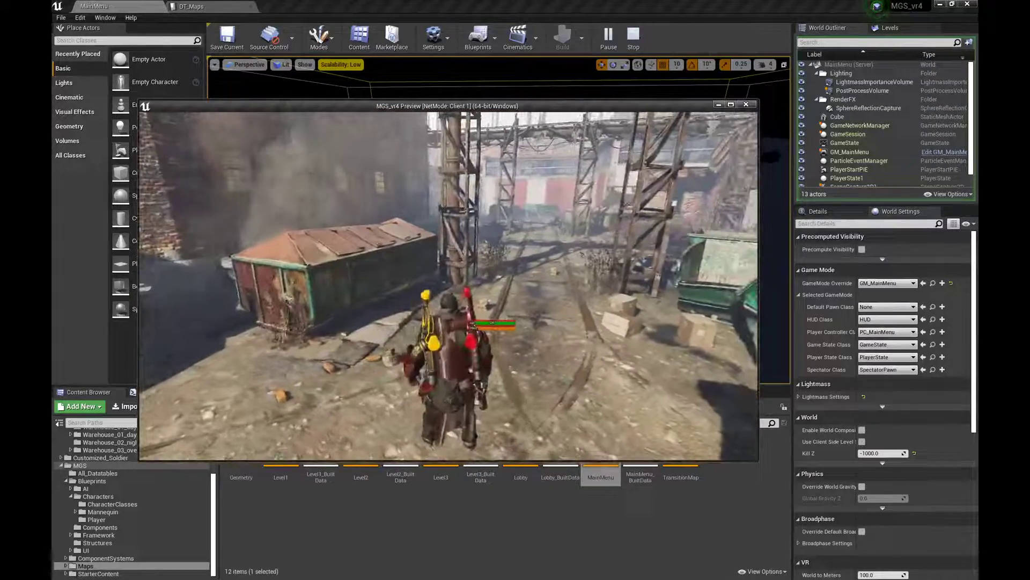
key("w")
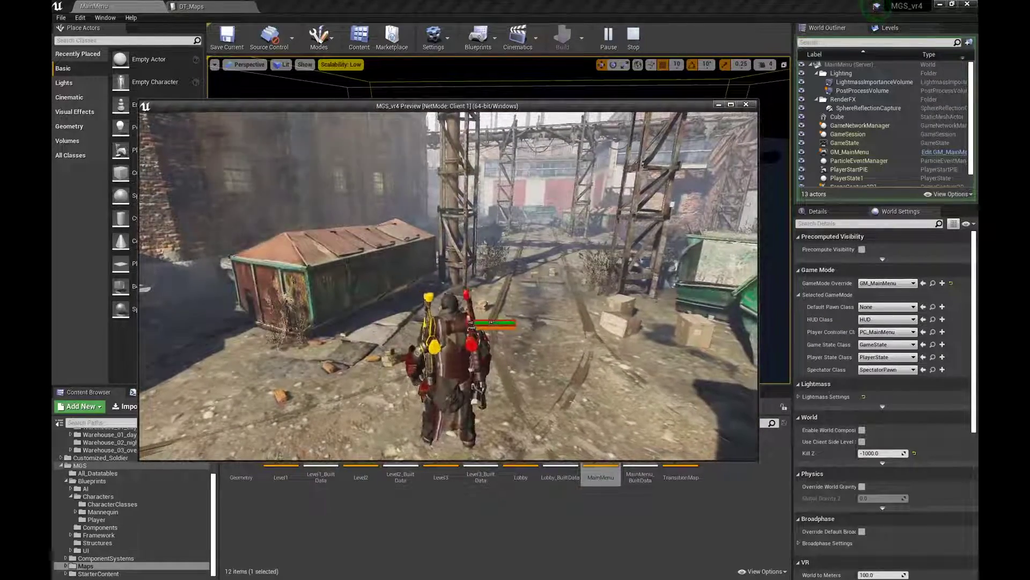